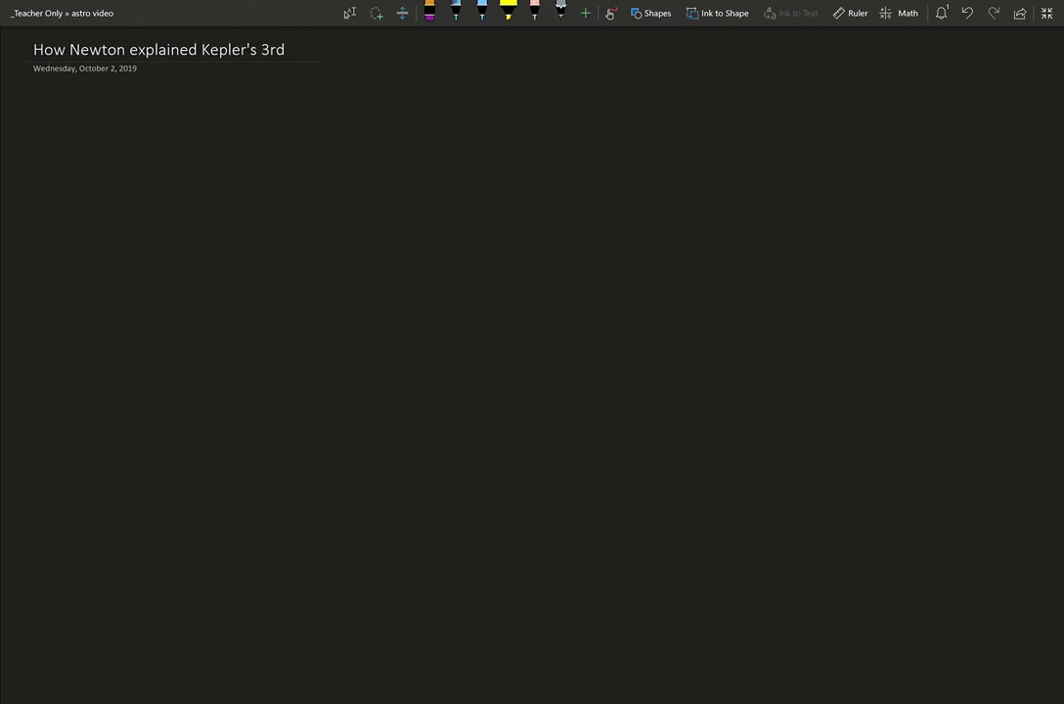
In light blue ink, draw the sun, inner and outer orbits, and a planet on each
left_click(482, 11)
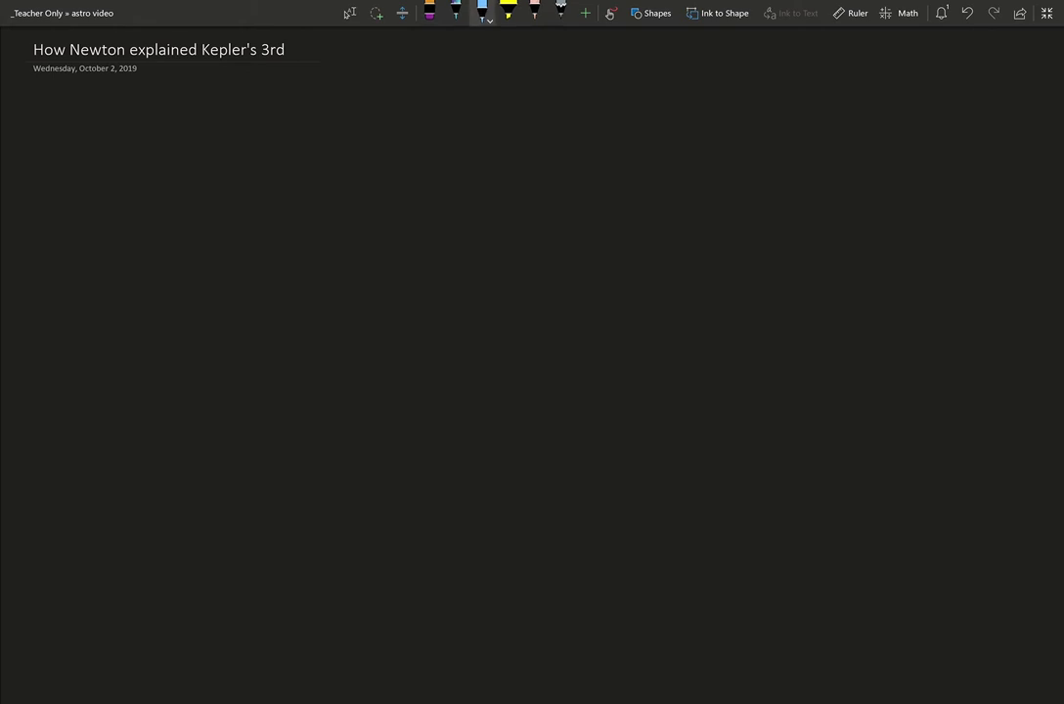
left_click_drag(308, 285, 311, 280)
left_click_drag(321, 275, 319, 280)
mouse_move(297, 218)
left_mouse_down()
mouse_move(342, 352)
mouse_move(400, 224)
mouse_move(292, 219)
left_mouse_up()
left_click_drag(433, 284, 432, 285)
mouse_move(266, 178)
left_mouse_down()
mouse_move(251, 392)
mouse_move(489, 316)
mouse_move(328, 159)
mouse_move(259, 181)
left_mouse_up()
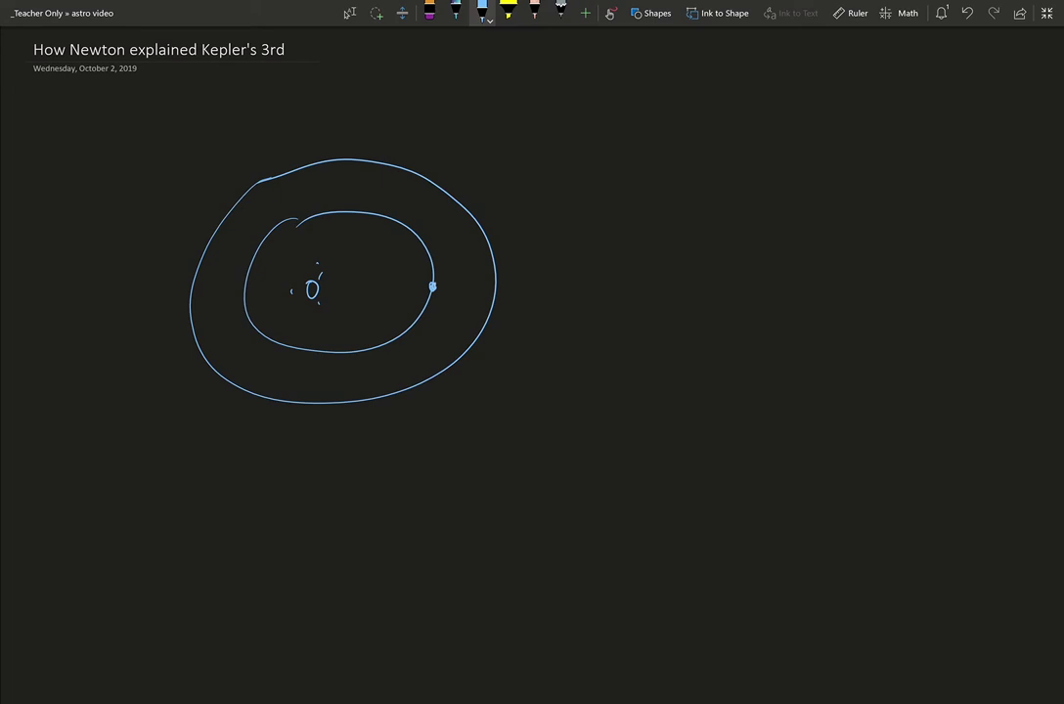
left_click_drag(448, 193, 449, 193)
Add a radius line labelled a and motion arrows labelled P₁ and P₂ at the planets
mouse_move(319, 294)
left_mouse_down()
mouse_move(428, 289)
mouse_move(377, 278)
mouse_move(399, 238)
mouse_move(449, 201)
left_mouse_up()
left_click_drag(362, 235, 366, 240)
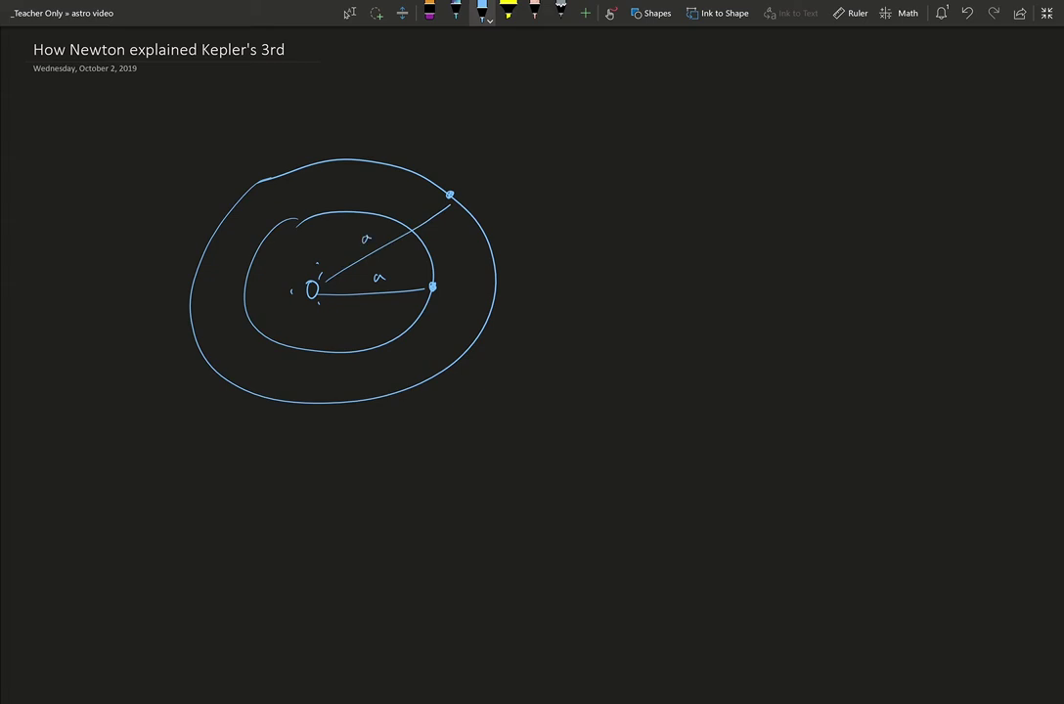
mouse_move(461, 173)
left_mouse_down()
mouse_move(435, 154)
mouse_move(463, 145)
mouse_move(473, 158)
left_mouse_up()
mouse_move(442, 276)
left_mouse_down()
mouse_move(446, 249)
mouse_move(458, 265)
left_mouse_up()
Write P² ∝ a³ and below it the ratio P₁²/a₁³ = P₂²/a₂³
mouse_move(560, 134)
left_mouse_down()
mouse_move(561, 157)
mouse_move(585, 129)
mouse_move(642, 153)
mouse_move(651, 128)
left_mouse_up()
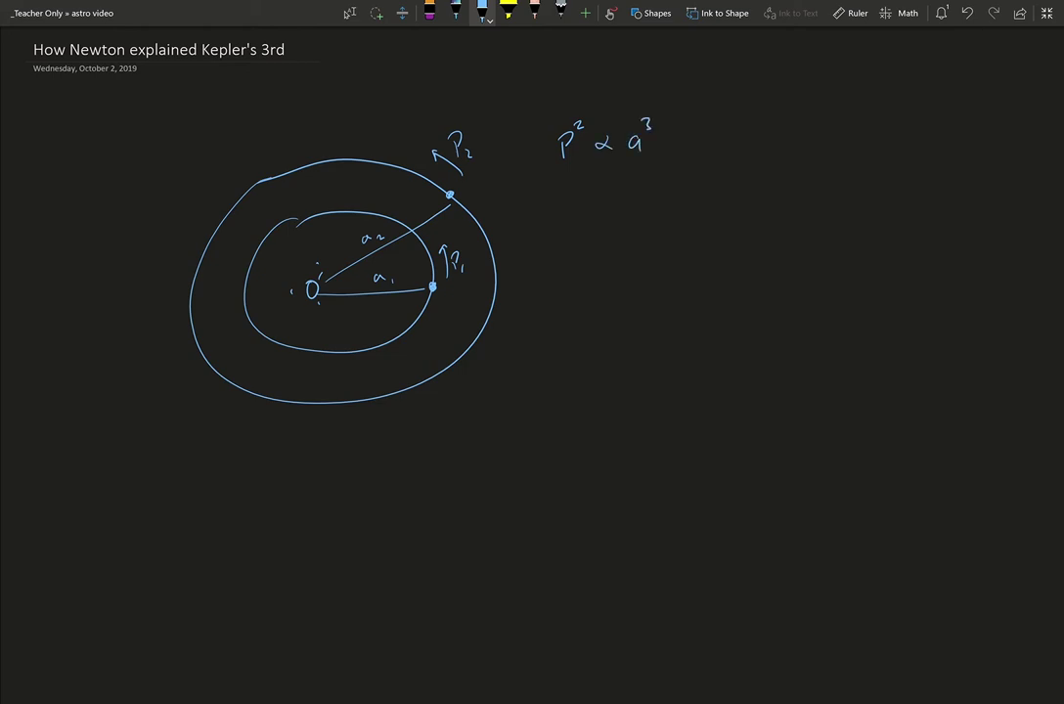
mouse_move(564, 201)
left_mouse_down()
mouse_move(578, 233)
mouse_move(587, 202)
left_mouse_up()
mouse_move(557, 249)
left_mouse_down()
mouse_move(592, 243)
mouse_move(574, 278)
mouse_move(620, 253)
left_mouse_up()
mouse_move(640, 196)
left_mouse_down()
mouse_move(641, 227)
mouse_move(643, 209)
mouse_move(661, 230)
left_mouse_up()
left_click_drag(658, 182, 668, 190)
mouse_move(636, 241)
left_mouse_down()
mouse_move(671, 231)
mouse_move(657, 272)
mouse_move(675, 281)
mouse_move(670, 256)
left_mouse_up()
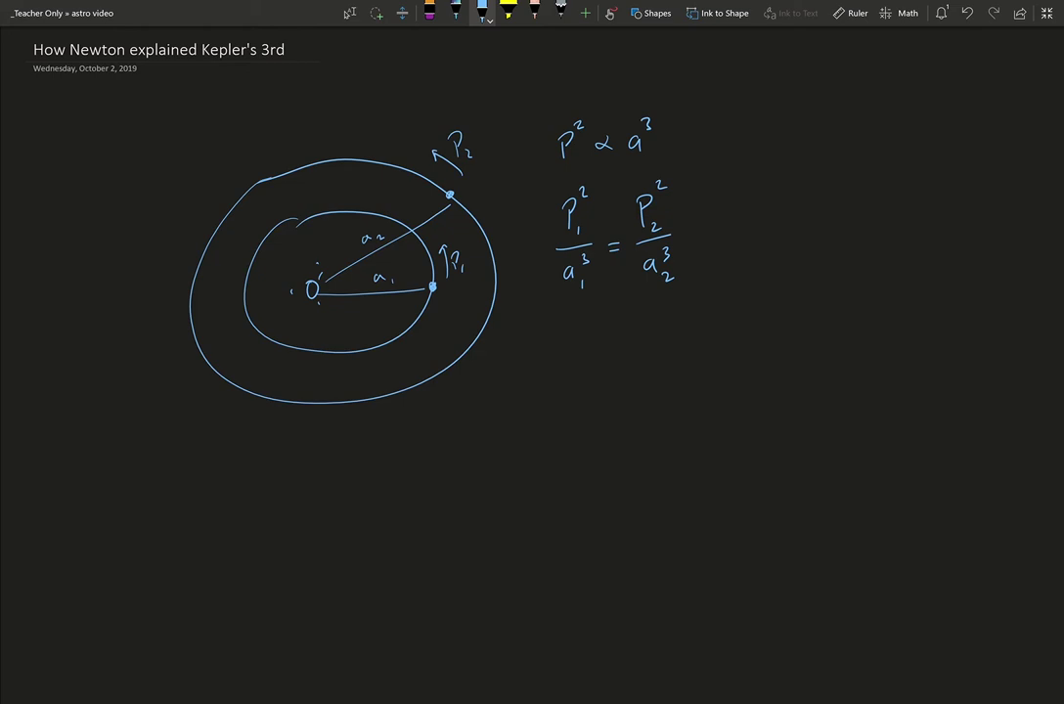
Annotate P in years (Earth) and a in AU, and erase the line under the ratio
mouse_move(584, 86)
left_mouse_down()
mouse_move(577, 106)
mouse_move(623, 86)
mouse_move(627, 99)
mouse_move(659, 94)
left_mouse_up()
mouse_move(653, 154)
left_mouse_down()
mouse_move(696, 161)
mouse_move(711, 147)
left_mouse_up()
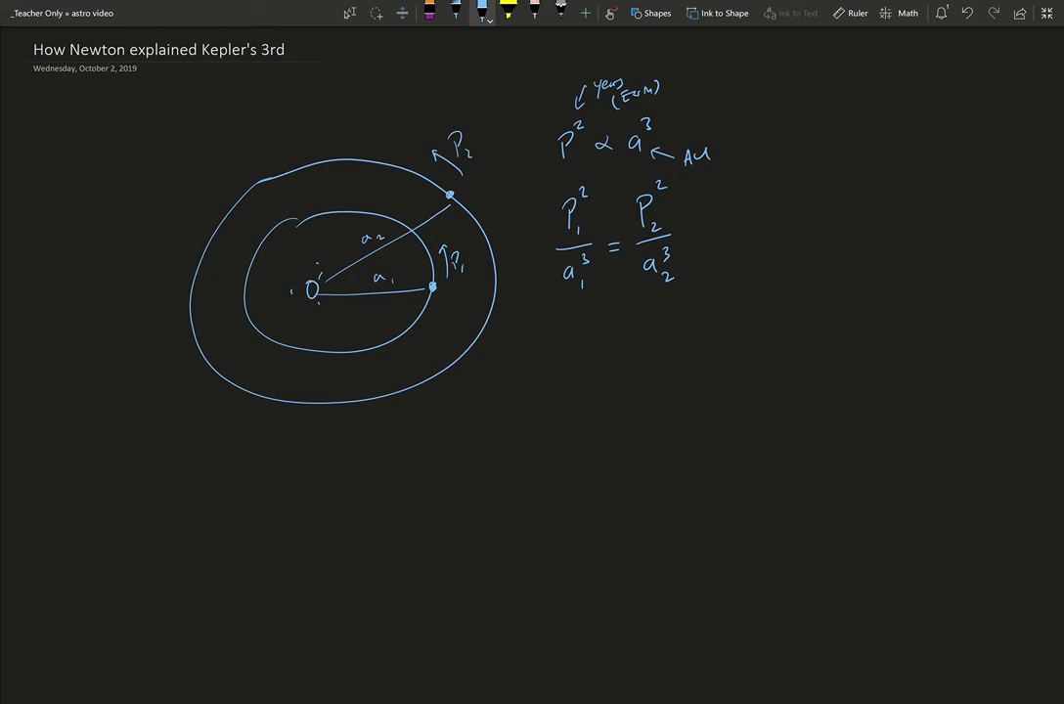
left_click_drag(560, 306, 677, 295)
left_click(560, 7)
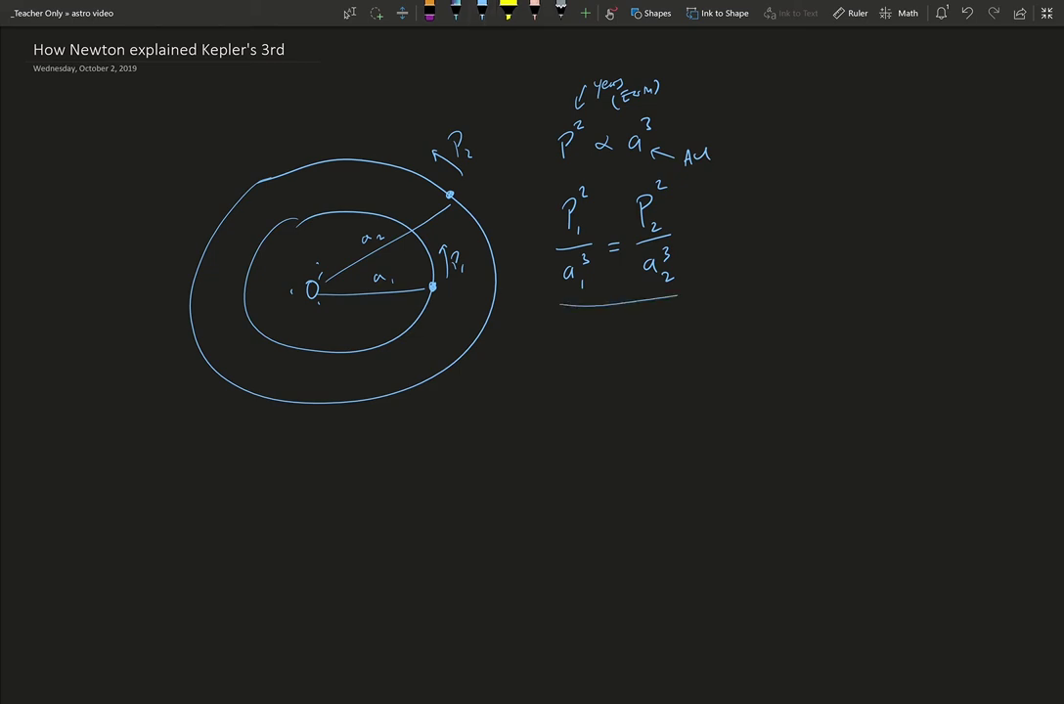
left_click(631, 302)
Remove the stray arrows beside P₂² and a₂³
left_click(481, 10)
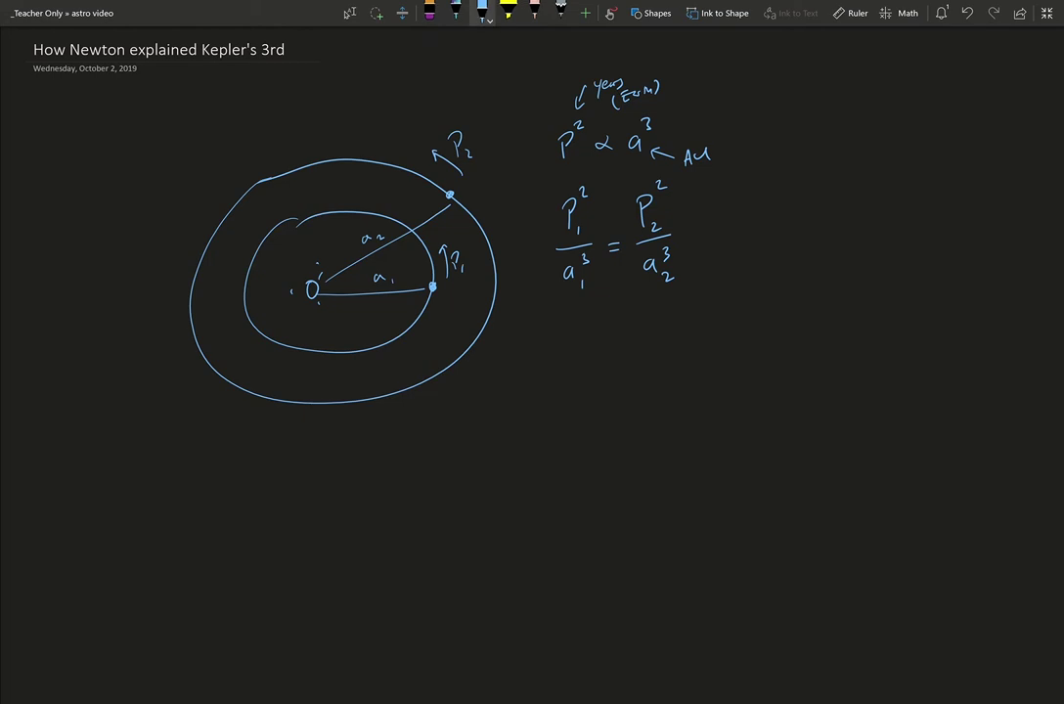
left_click_drag(679, 210, 691, 218)
left_click(559, 9)
left_click(690, 285)
left_click(685, 209)
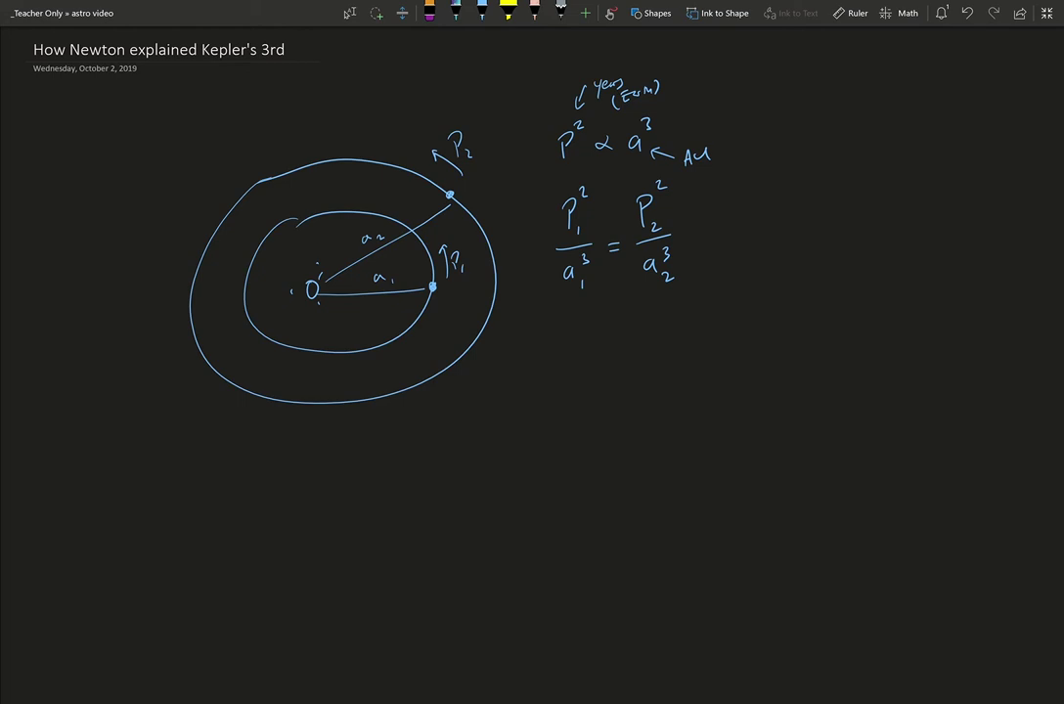
Draw two mass dots below the orbit sketch, labelled M and m
scroll(532, 362, "down", 5)
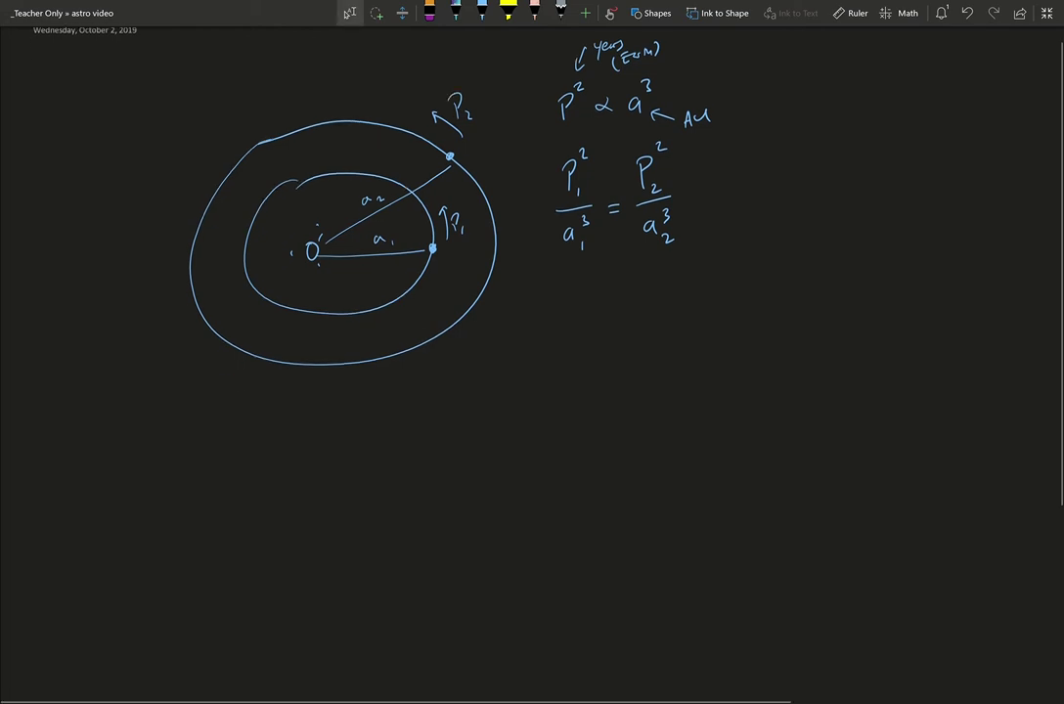
scroll(532, 362, "up", 1)
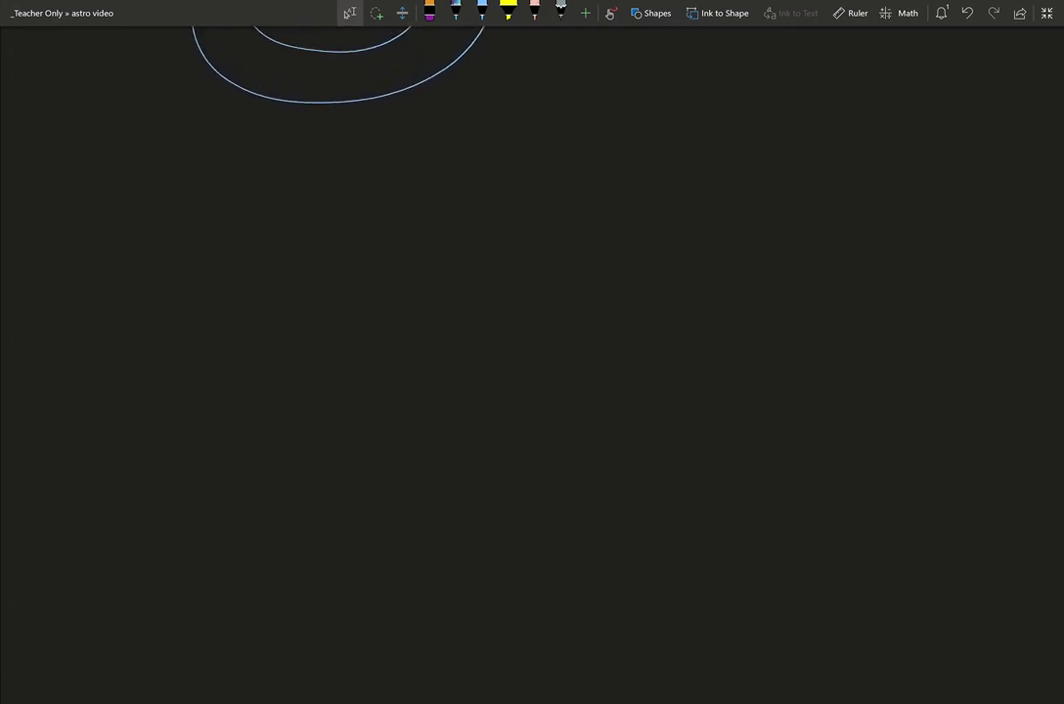
left_click(481, 9)
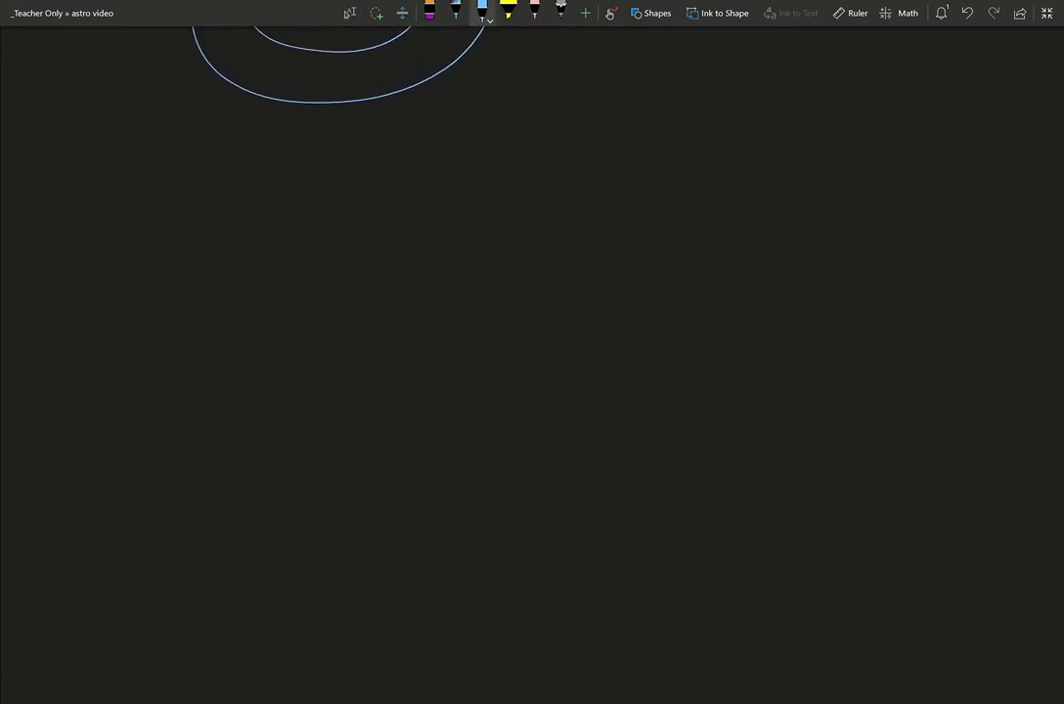
left_click_drag(303, 358, 301, 359)
left_click_drag(542, 340, 541, 340)
mouse_move(297, 403)
left_mouse_down()
mouse_move(308, 385)
mouse_move(314, 398)
left_mouse_up()
left_click_drag(549, 363, 561, 359)
Brace the gap between the masses as d and write F ∝ Mm/d², undoing a stray stroke
mouse_move(311, 352)
left_mouse_down()
mouse_move(431, 334)
mouse_move(531, 341)
left_mouse_up()
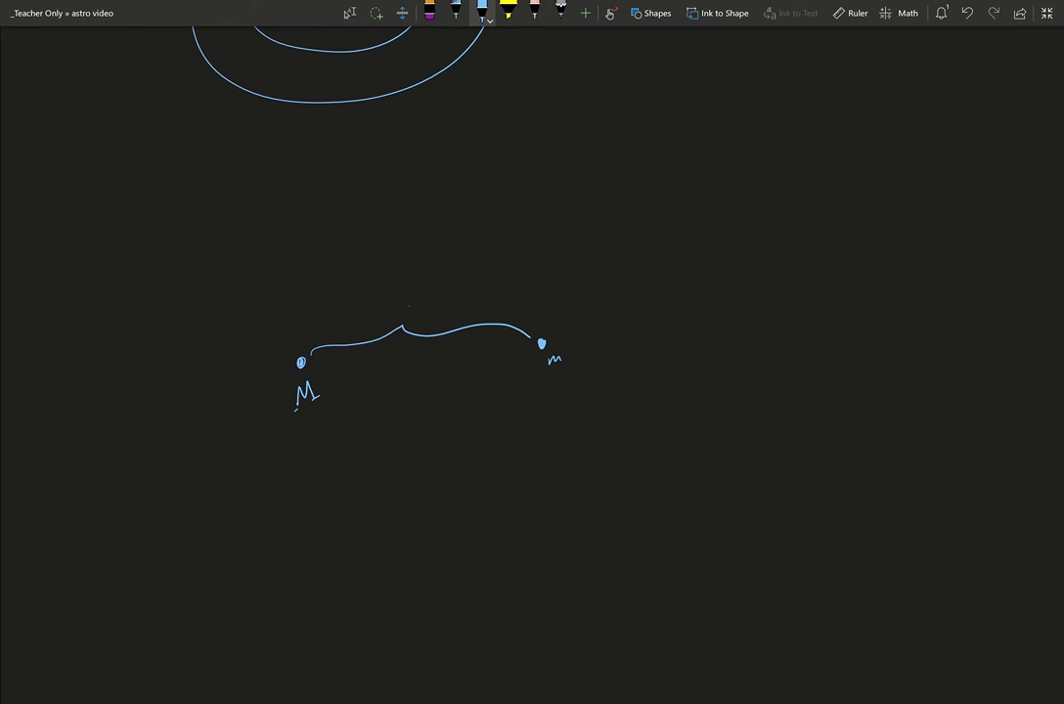
left_click_drag(410, 305, 413, 314)
mouse_move(579, 234)
left_mouse_down()
mouse_move(578, 256)
mouse_move(592, 231)
mouse_move(588, 245)
mouse_move(630, 254)
mouse_move(651, 223)
mouse_move(688, 236)
mouse_move(663, 279)
mouse_move(682, 262)
mouse_move(680, 288)
left_mouse_up()
key("ctrl+z")
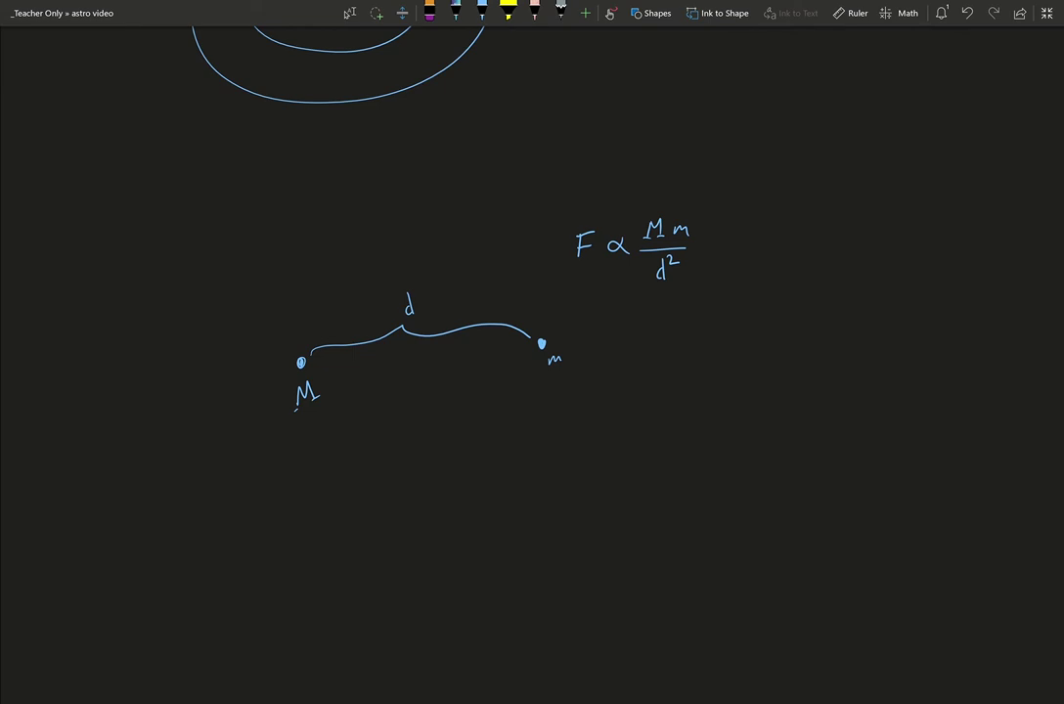
Write a trial 1/2² = 1/4 and tick marks above Mm, then remove them
left_click(482, 9)
left_click_drag(754, 299, 754, 314)
mouse_move(742, 324)
left_mouse_down()
mouse_move(765, 320)
mouse_move(761, 352)
left_mouse_up()
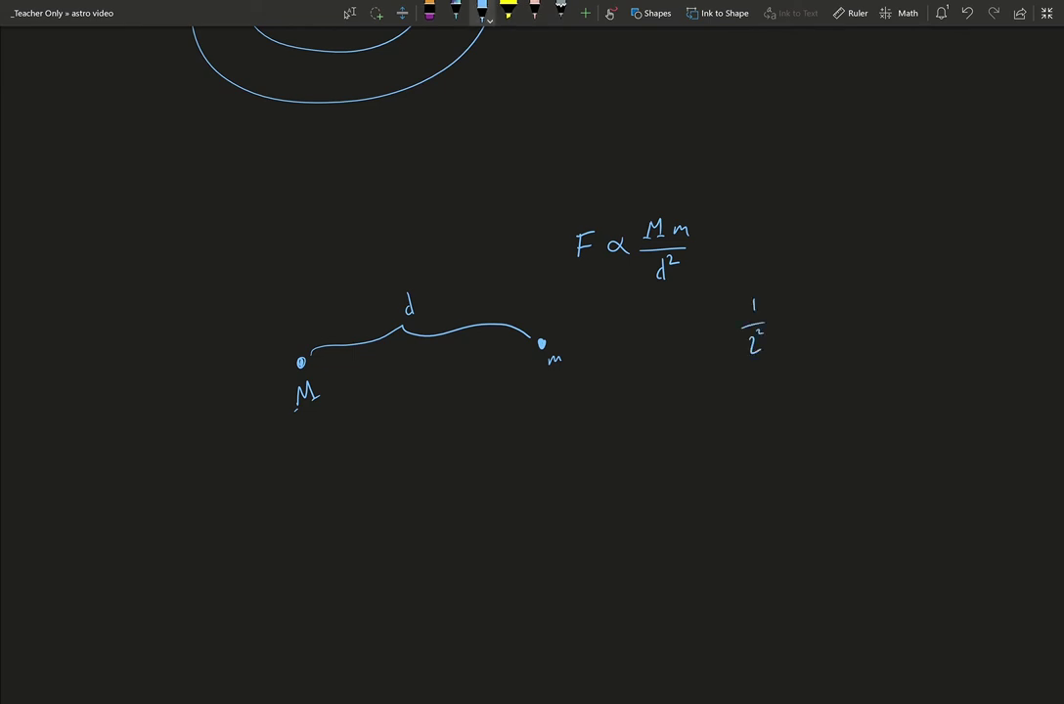
left_click_drag(810, 302, 817, 338)
mouse_move(753, 348)
left_mouse_down()
mouse_move(754, 305)
mouse_move(812, 332)
left_mouse_up()
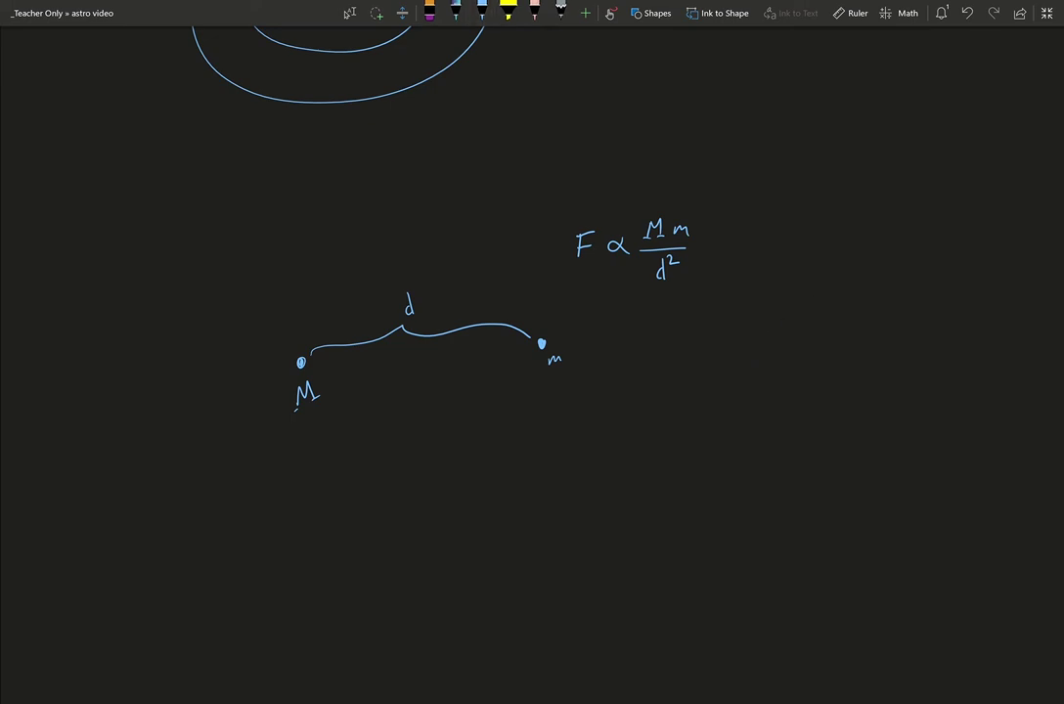
left_click(482, 9)
left_click_drag(669, 192, 685, 209)
left_click(561, 10)
left_click_drag(665, 197, 691, 201)
left_click(482, 9)
Write F = G Mm/d² with G marked as the gravitational constant
mouse_move(781, 251)
left_mouse_down()
mouse_move(795, 225)
mouse_move(792, 238)
mouse_move(834, 238)
left_mouse_up()
left_click_drag(833, 193, 840, 188)
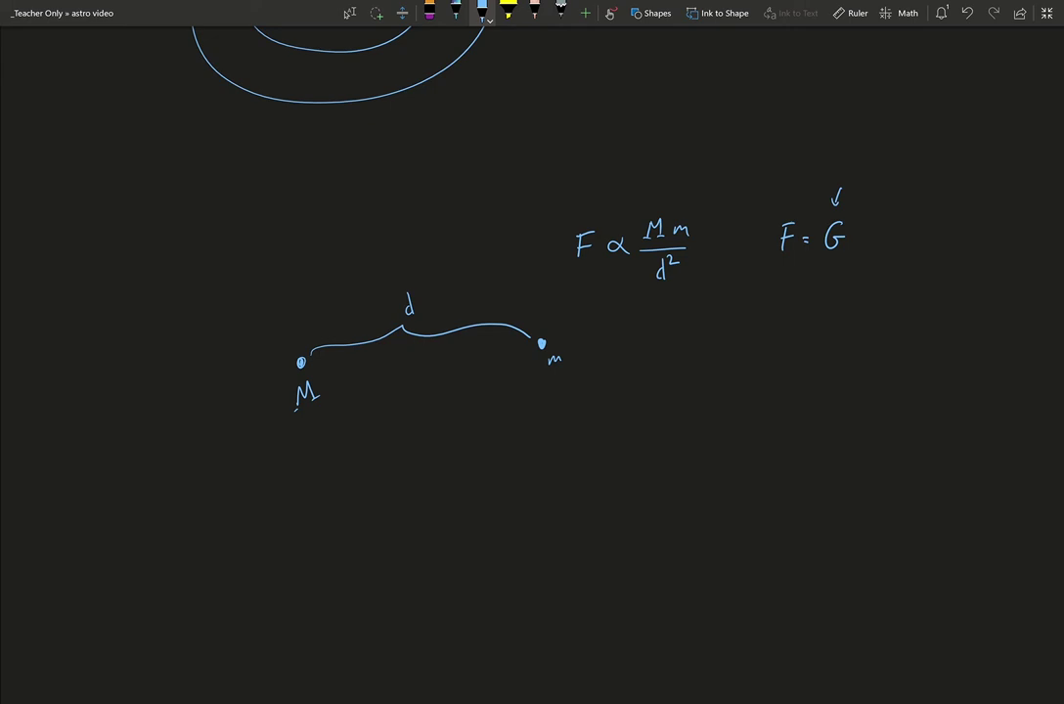
mouse_move(834, 149)
left_mouse_down()
mouse_move(903, 148)
mouse_move(840, 169)
mouse_move(917, 161)
left_mouse_up()
mouse_move(861, 225)
left_mouse_down()
mouse_move(863, 213)
mouse_move(889, 225)
mouse_move(895, 236)
mouse_move(870, 263)
mouse_move(887, 256)
left_mouse_up()
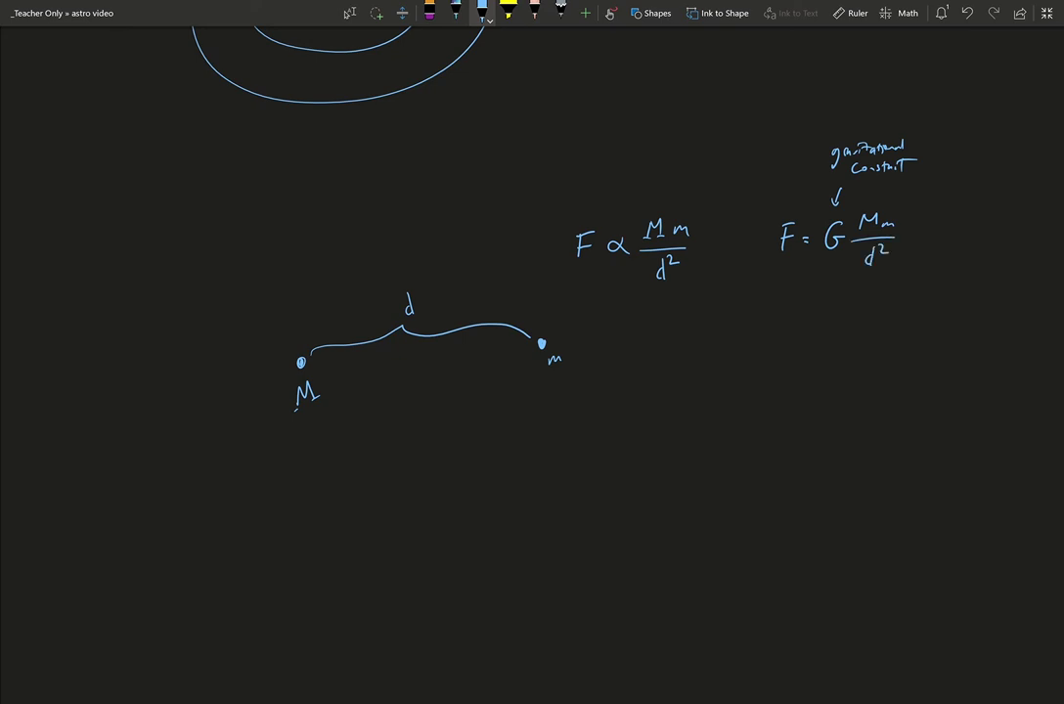
Add unit arrows marking masses in kg, d in metres and F in newtons, and start 1 N ~ 1/5
mouse_move(904, 193)
left_mouse_down()
mouse_move(885, 207)
mouse_move(895, 215)
mouse_move(923, 205)
left_mouse_up()
left_click_drag(884, 295, 880, 280)
left_click_drag(876, 286, 888, 310)
left_click_drag(770, 305, 779, 262)
left_click_drag(774, 271, 782, 270)
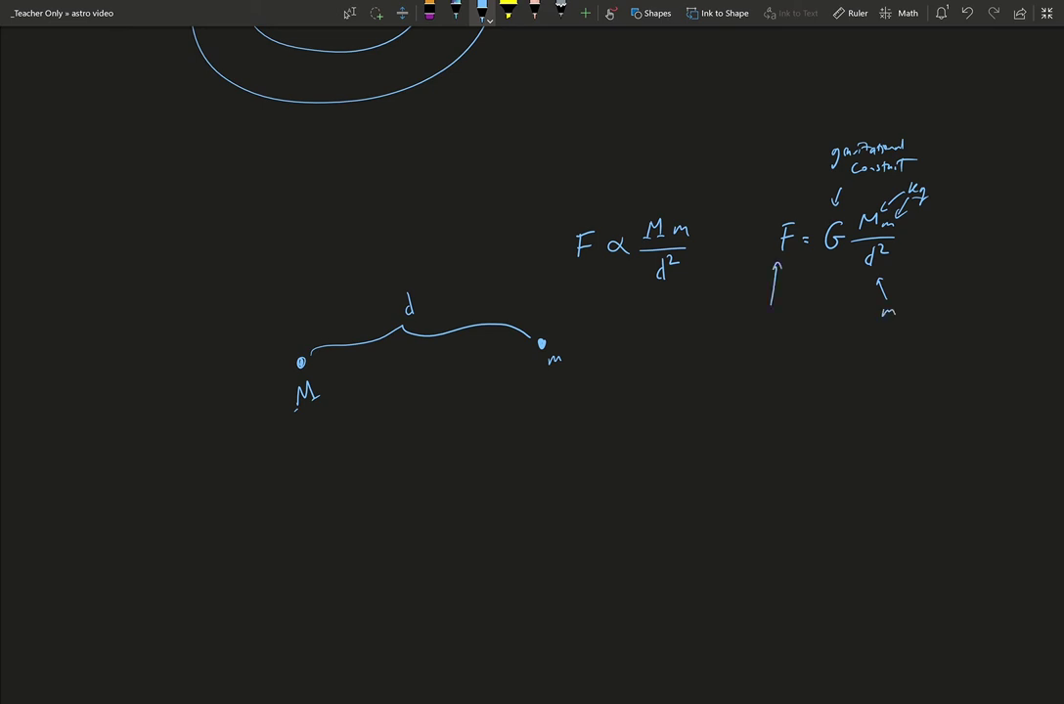
mouse_move(756, 339)
left_mouse_down()
mouse_move(757, 320)
mouse_move(770, 318)
left_mouse_up()
mouse_move(756, 381)
left_mouse_down()
mouse_move(760, 393)
mouse_move(812, 380)
mouse_move(828, 403)
mouse_move(855, 389)
left_mouse_up()
Finish '1 N ~ 1/5 lb' and write G = 6.67×10⁻¹¹ N·m²/kg²
left_click(862, 390)
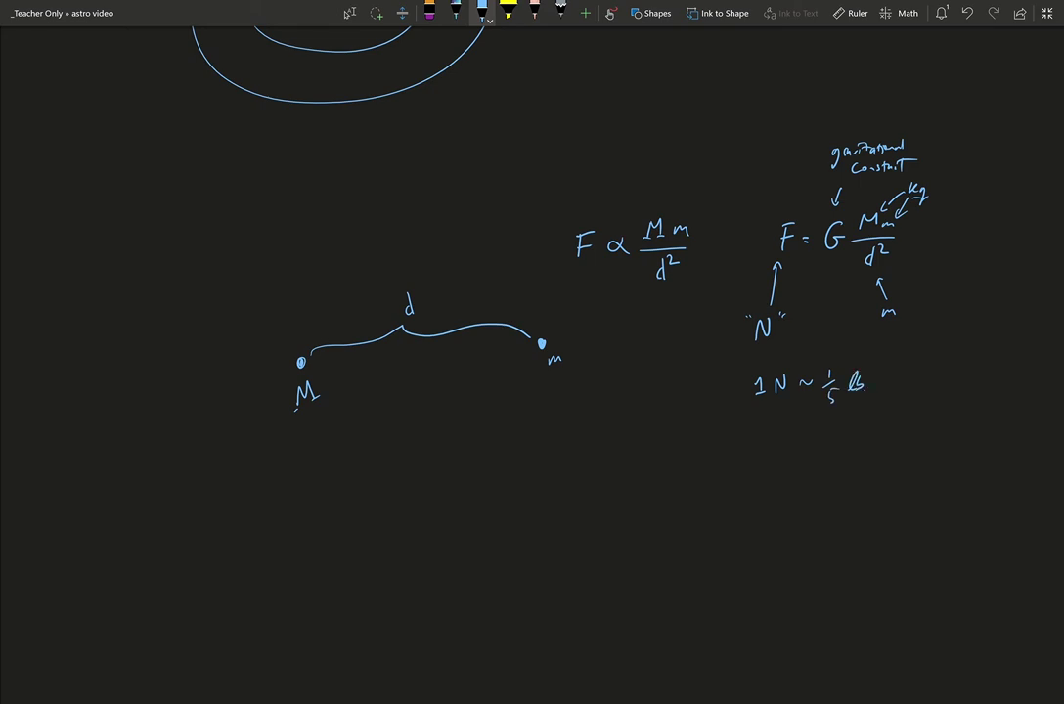
mouse_move(715, 451)
left_mouse_down()
mouse_move(784, 473)
mouse_move(806, 452)
mouse_move(801, 463)
mouse_move(836, 464)
left_mouse_up()
left_click_drag(853, 448, 853, 461)
mouse_move(860, 448)
left_mouse_down()
mouse_move(907, 434)
mouse_move(934, 448)
left_mouse_up()
mouse_move(934, 436)
left_mouse_down()
mouse_move(895, 463)
mouse_move(940, 451)
mouse_move(921, 490)
left_mouse_up()
left_click_drag(928, 469, 932, 473)
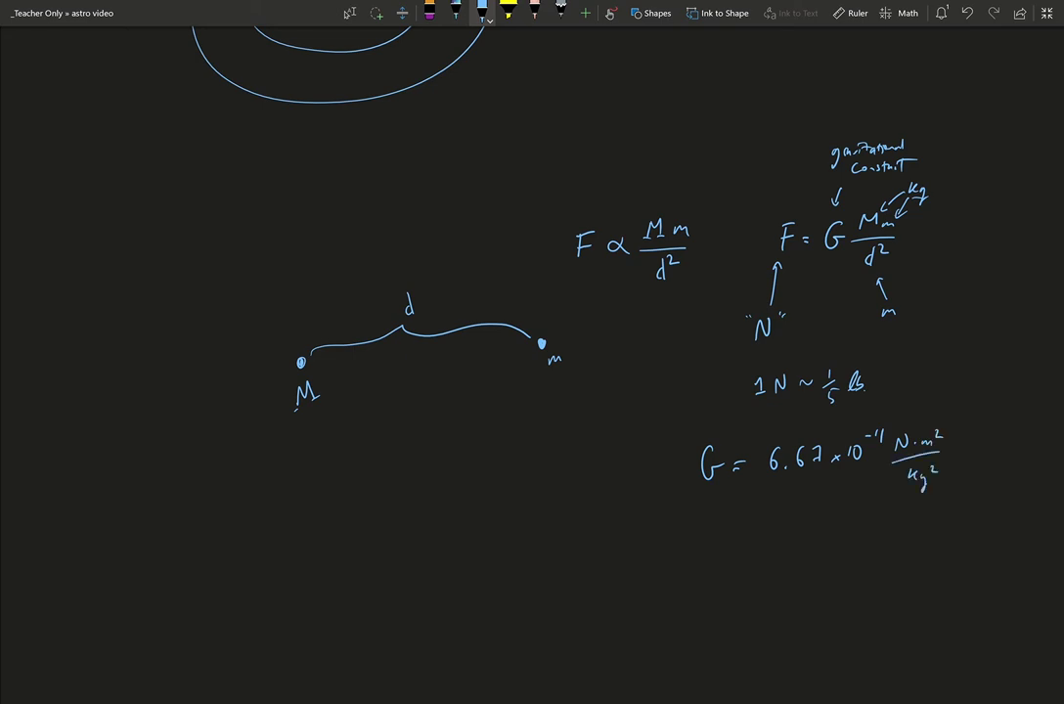
Label both masses 1 kg and the separation d = 1 m
mouse_move(282, 313)
left_mouse_down()
mouse_move(281, 330)
mouse_move(305, 326)
left_mouse_up()
left_click_drag(252, 321, 318, 311)
left_click_drag(553, 294, 560, 311)
mouse_move(565, 299)
left_mouse_down()
mouse_move(570, 318)
mouse_move(584, 307)
left_mouse_up()
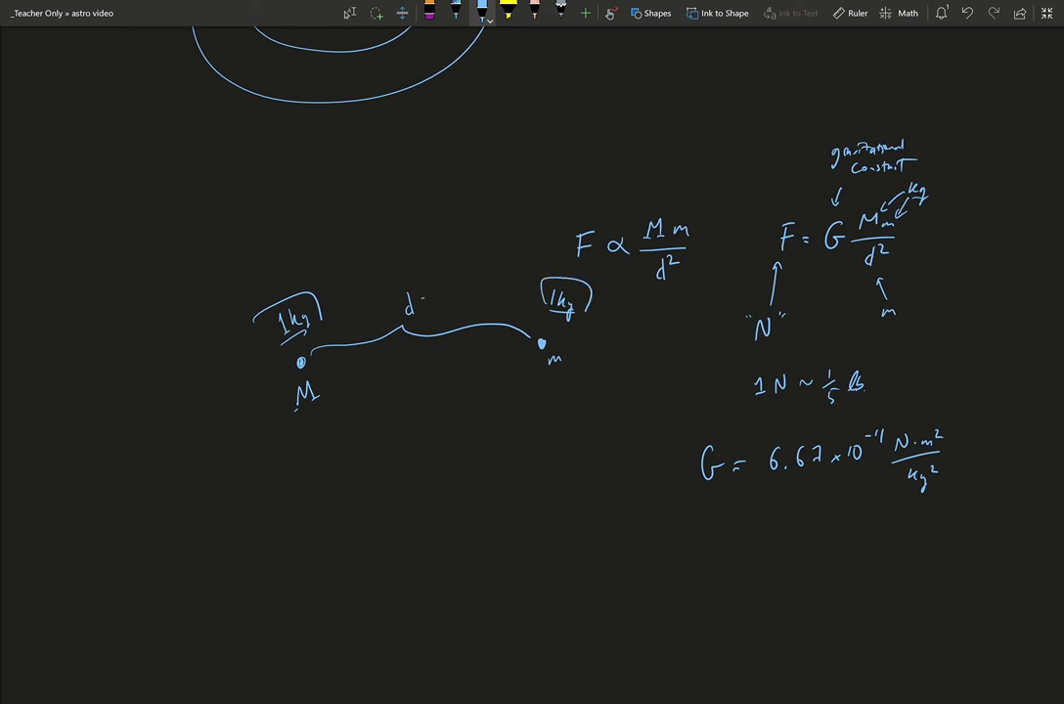
mouse_move(439, 273)
left_mouse_down()
mouse_move(436, 288)
mouse_move(462, 278)
left_mouse_up()
Underline the G value 6.67×10⁻¹¹, then erase the underline
left_click_drag(764, 481, 877, 476)
left_click(402, 13)
left_click(820, 478)
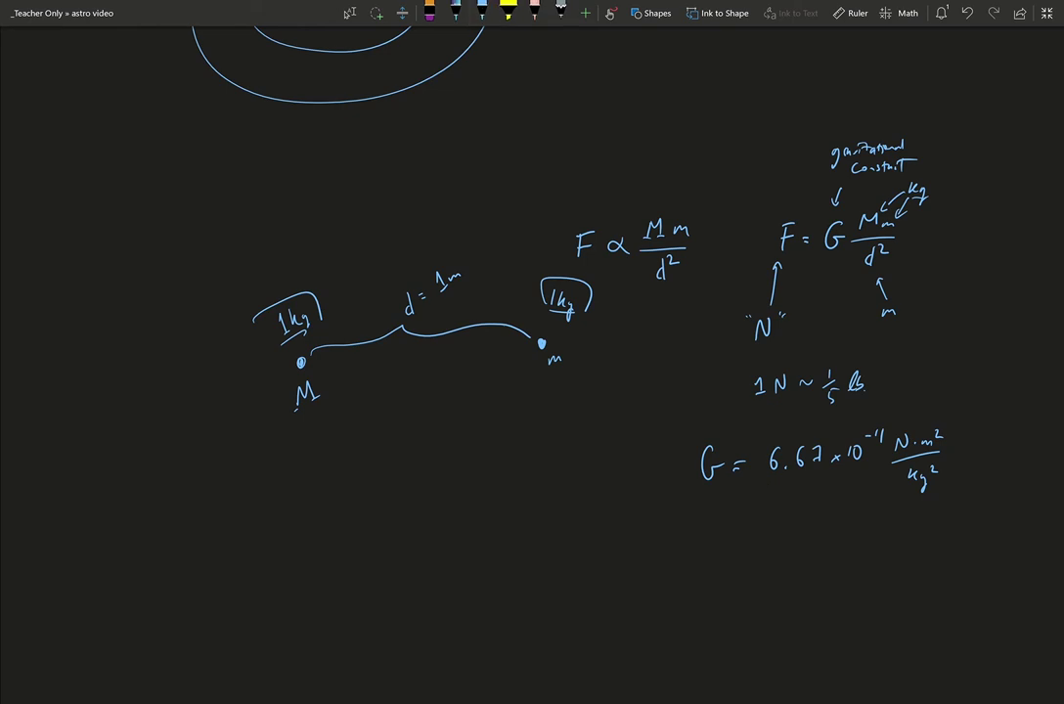
Below the formulas, draw a stick figure with raised arms inside a dashed circular path
scroll(532, 352, "down", 6)
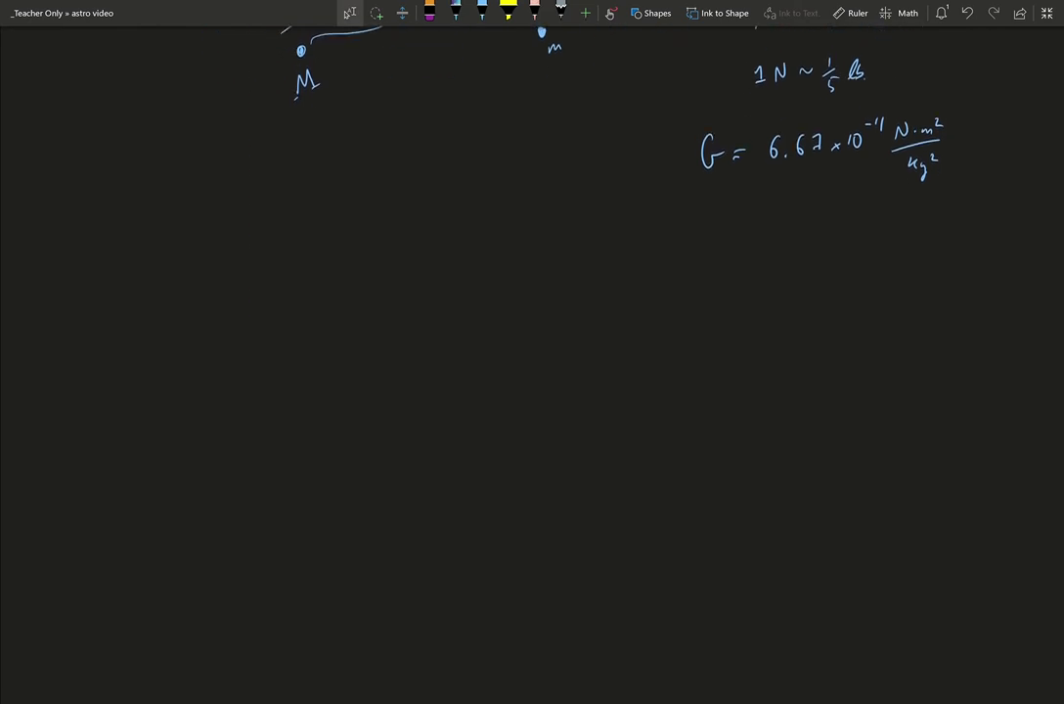
left_click(482, 10)
mouse_move(377, 381)
left_mouse_down()
mouse_move(371, 396)
mouse_move(378, 382)
mouse_move(387, 445)
left_mouse_up()
mouse_move(379, 401)
left_mouse_down()
mouse_move(373, 424)
mouse_move(417, 305)
mouse_move(348, 325)
left_mouse_up()
left_click_drag(330, 345, 328, 358)
left_click_drag(323, 409, 325, 421)
left_click_drag(441, 310, 449, 316)
left_click_drag(470, 354, 471, 358)
left_click_drag(474, 396, 475, 411)
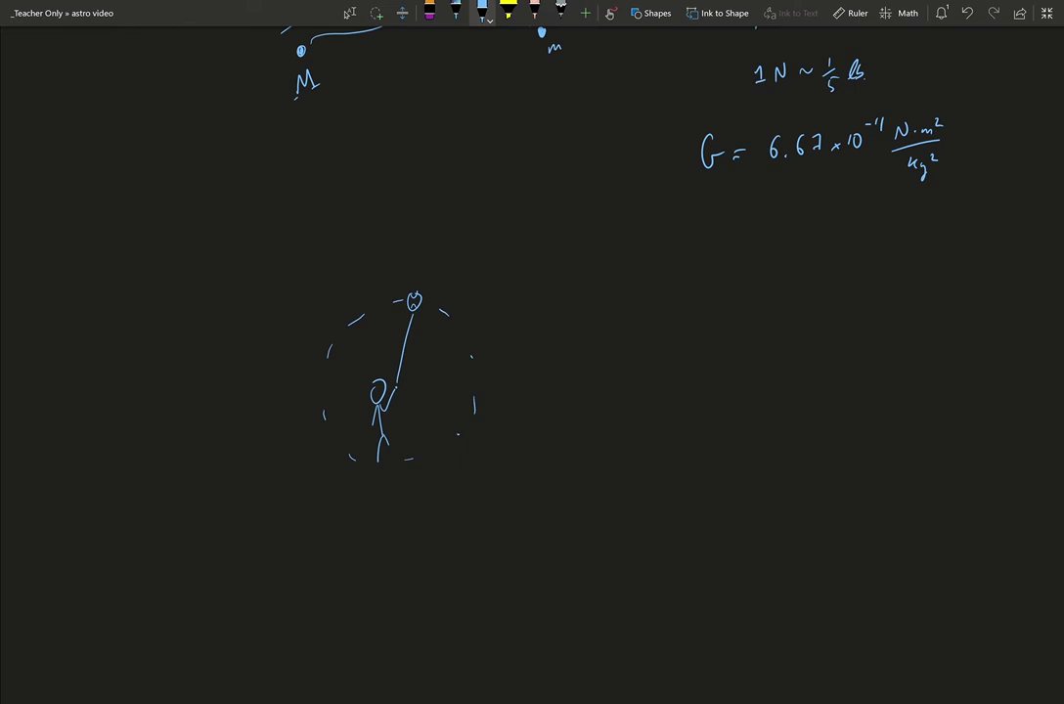
Erase the string between figure and ball and label the ball's arrow v
left_click(402, 13)
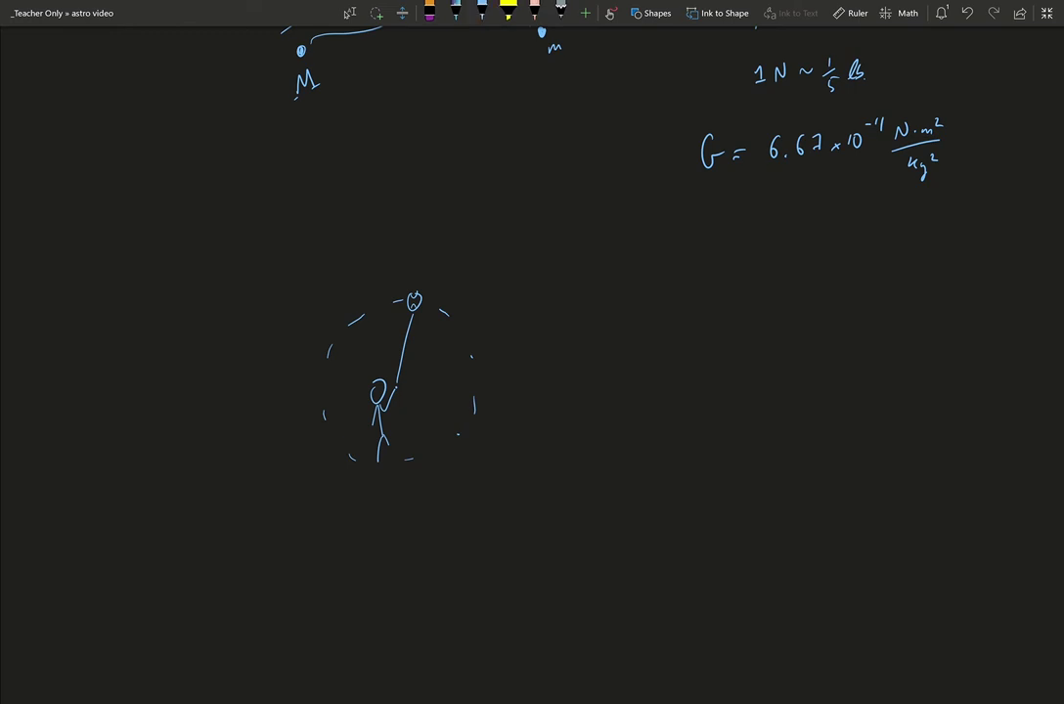
mouse_move(391, 342)
left_mouse_down()
mouse_move(415, 344)
mouse_move(414, 311)
mouse_move(466, 294)
left_mouse_up()
left_click(482, 12)
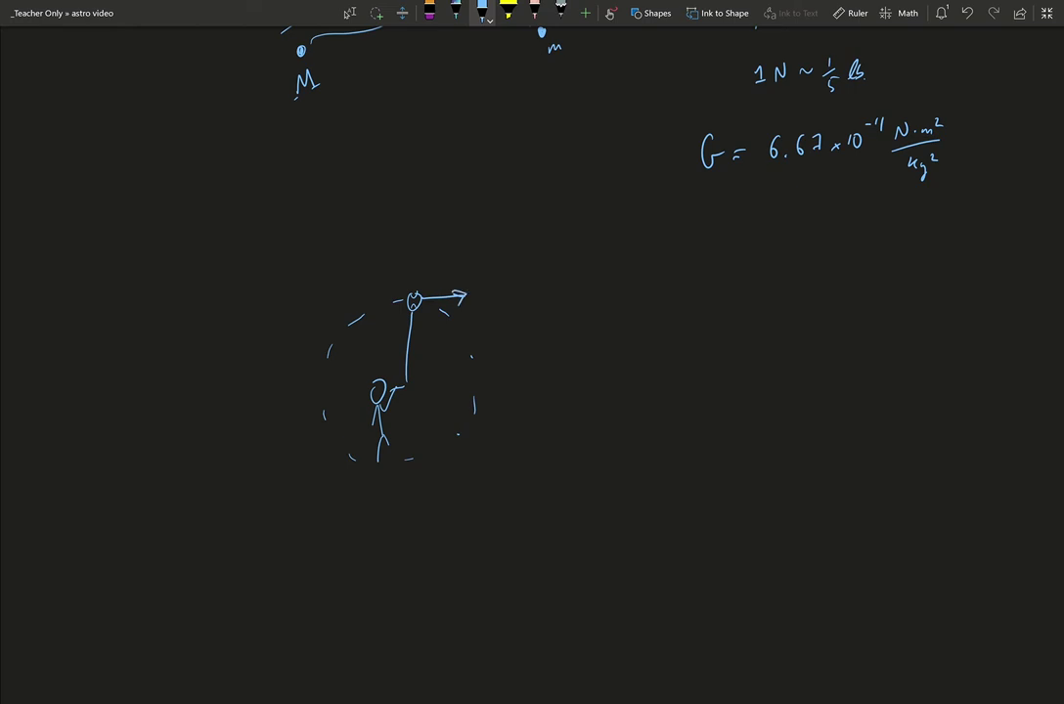
left_click_drag(431, 258, 444, 257)
Extend the dashed path off to the right, then erase its outer part
left_click_drag(552, 299, 560, 301)
left_click_drag(581, 303, 590, 308)
left_click_drag(611, 321, 619, 328)
left_click(648, 349)
left_click_drag(658, 362, 663, 370)
left_click_drag(689, 394, 695, 405)
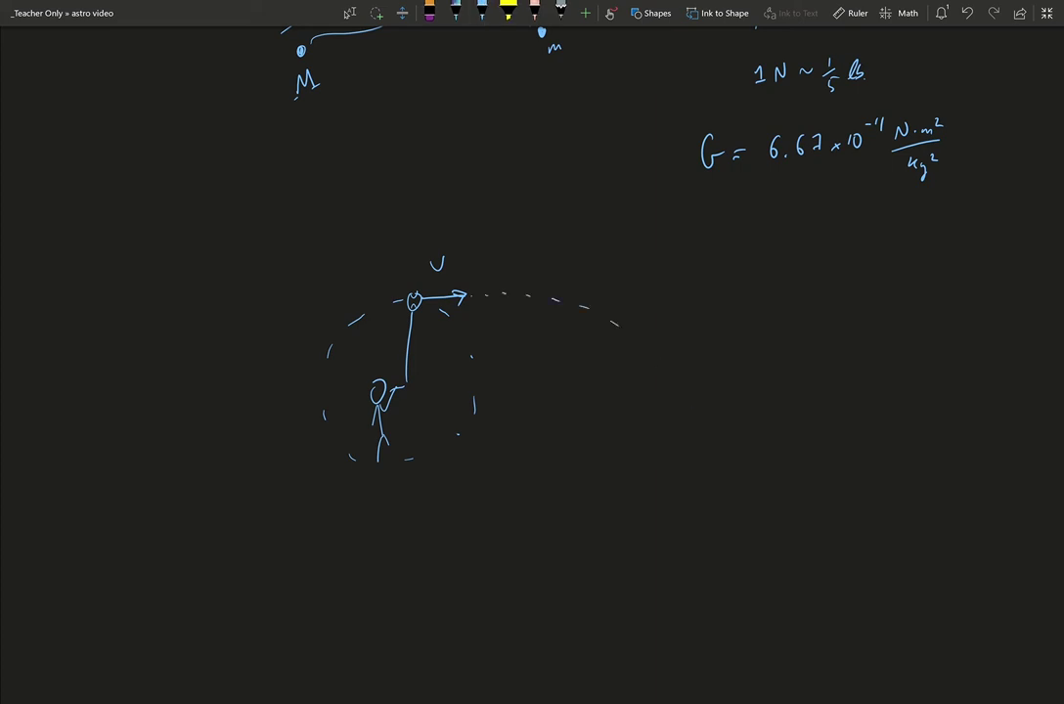
left_click_drag(581, 303, 692, 401)
Add v-labelled velocity arrows around the circle and turn the string into an inward force arrow
left_click(481, 11)
left_click_drag(479, 395, 479, 428)
left_click_drag(474, 418, 483, 418)
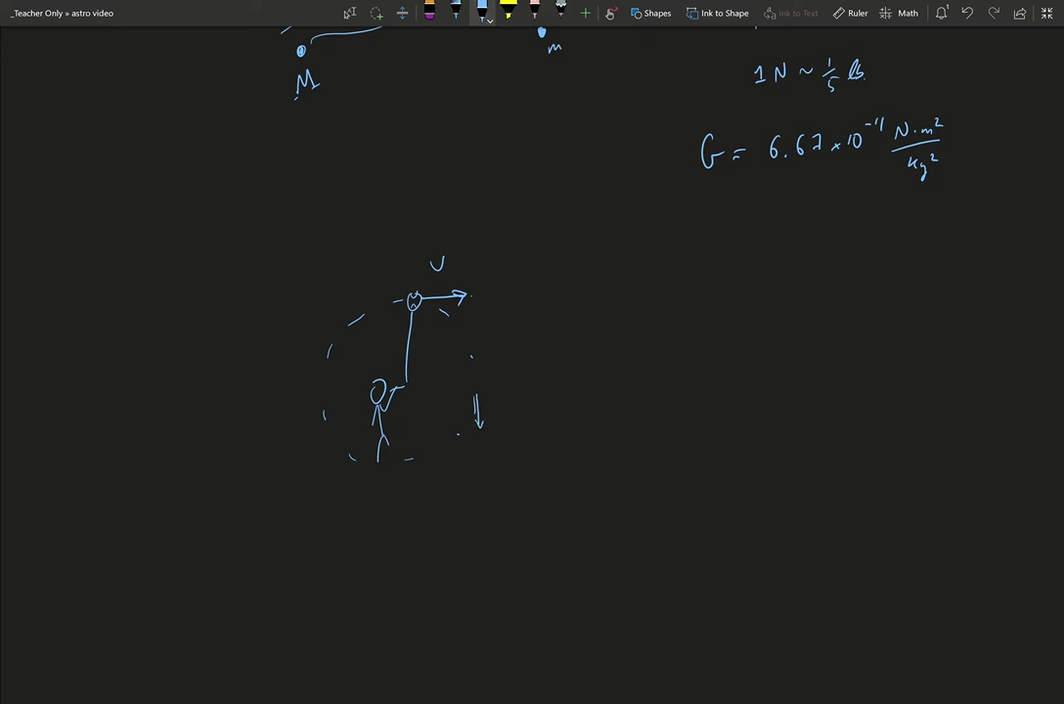
mouse_move(398, 462)
left_mouse_down()
mouse_move(354, 469)
mouse_move(367, 476)
left_mouse_up()
left_click_drag(488, 397, 501, 396)
mouse_move(319, 395)
left_mouse_down()
mouse_move(322, 354)
mouse_move(289, 361)
left_mouse_up()
mouse_move(400, 369)
left_mouse_down()
mouse_move(411, 370)
mouse_move(432, 336)
mouse_move(429, 346)
left_mouse_up()
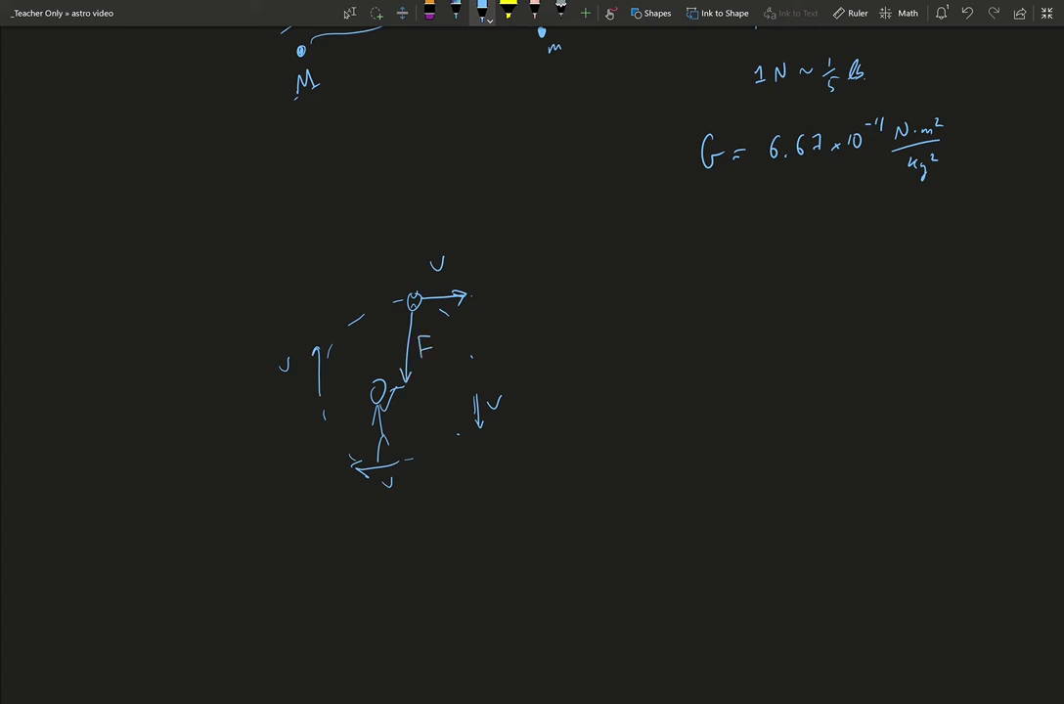
Draw the sun, a planet on an ellipse, an attraction arrow toward the sun and an upward arrow labelled velocity
left_click_drag(792, 399, 810, 391)
mouse_move(966, 405)
left_mouse_down()
mouse_move(975, 409)
mouse_move(962, 375)
mouse_move(617, 428)
mouse_move(964, 430)
left_mouse_up()
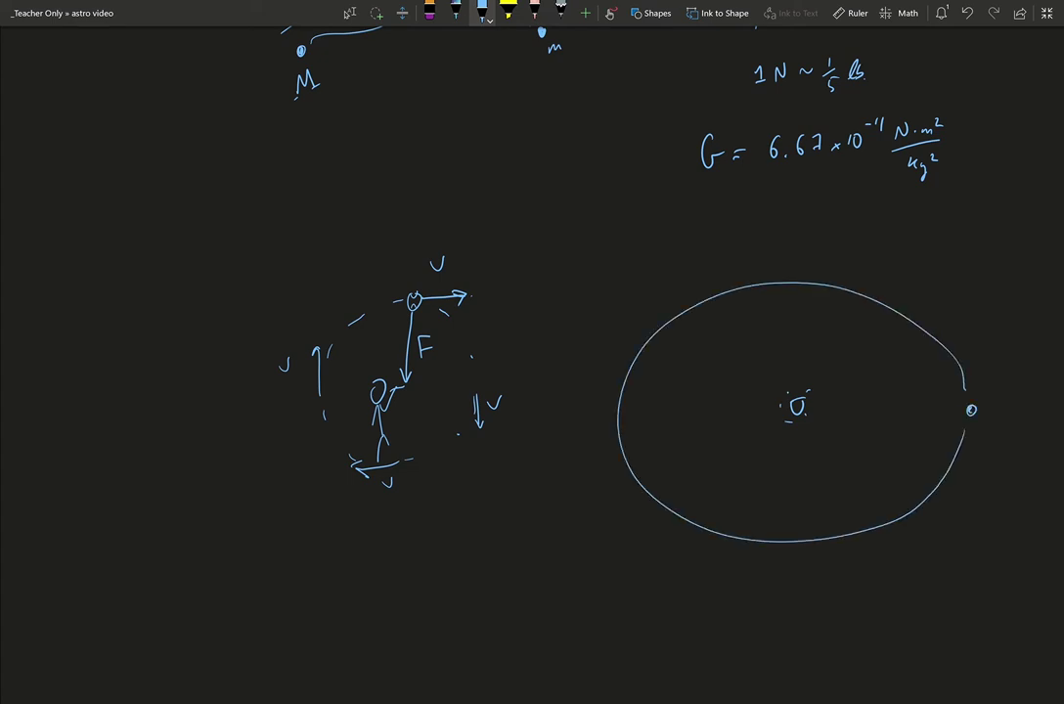
left_click_drag(973, 395, 977, 357)
left_click_drag(971, 367, 982, 370)
mouse_move(959, 410)
left_mouse_down()
mouse_move(888, 410)
mouse_move(906, 419)
mouse_move(888, 431)
mouse_move(941, 430)
left_mouse_up()
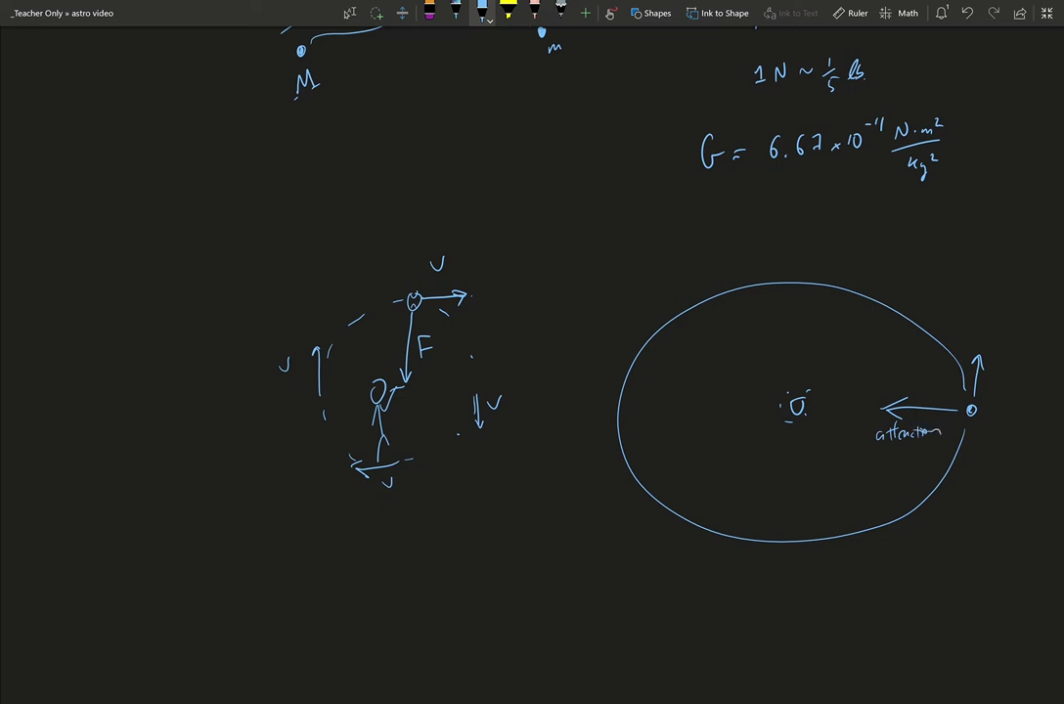
mouse_move(997, 364)
left_mouse_down()
mouse_move(1037, 360)
mouse_move(1042, 371)
left_mouse_up()
Below the orbit sketch, write F centripetal = v²/r
scroll(532, 352, "down", 2)
scroll(532, 352, "right", 1)
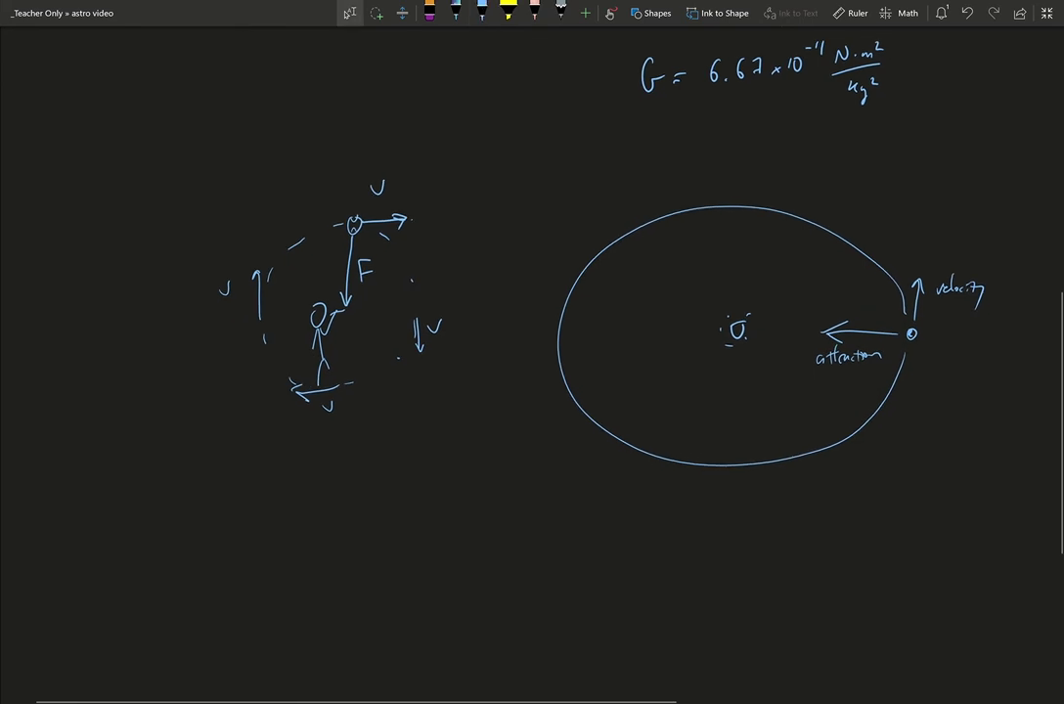
mouse_move(556, 543)
left_mouse_down()
mouse_move(568, 586)
mouse_move(578, 589)
mouse_move(604, 577)
mouse_move(612, 587)
mouse_move(637, 582)
mouse_move(671, 553)
left_mouse_up()
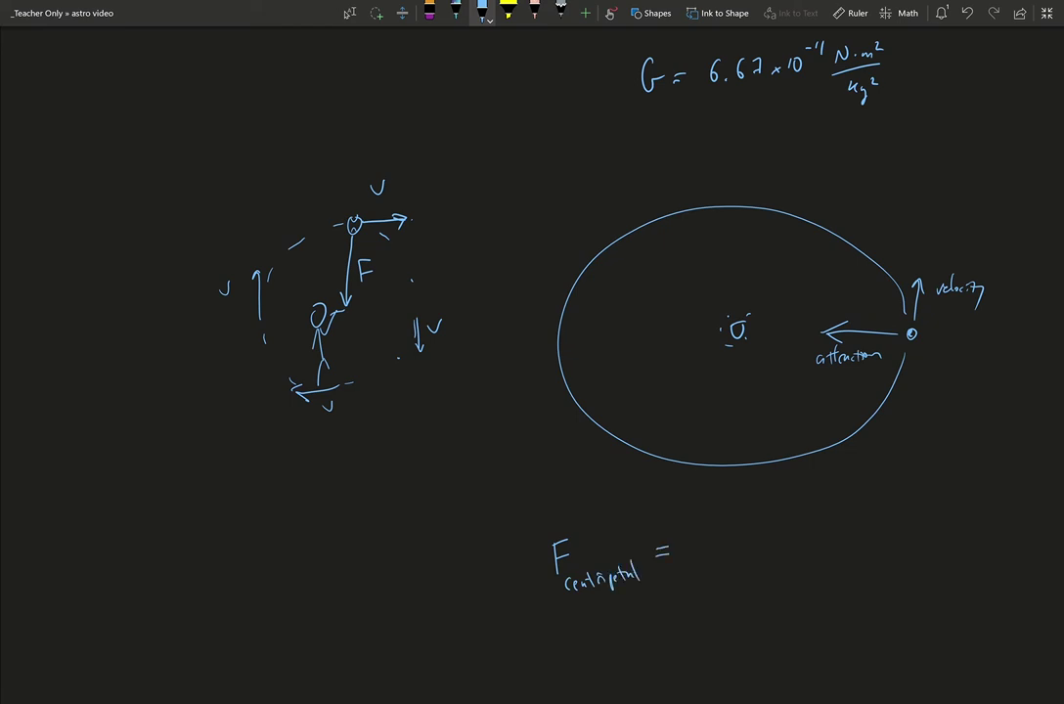
mouse_move(697, 522)
left_mouse_down()
mouse_move(722, 547)
mouse_move(707, 573)
mouse_move(730, 517)
left_mouse_up()
Write F grav = F centripetal to the right of the equations in light-blue ink
scroll(733, 333, "down", 3, "ctrl")
scroll(587, 352, "right", 3)
scroll(532, 360, "right", 2)
scroll(532, 360, "up", 1)
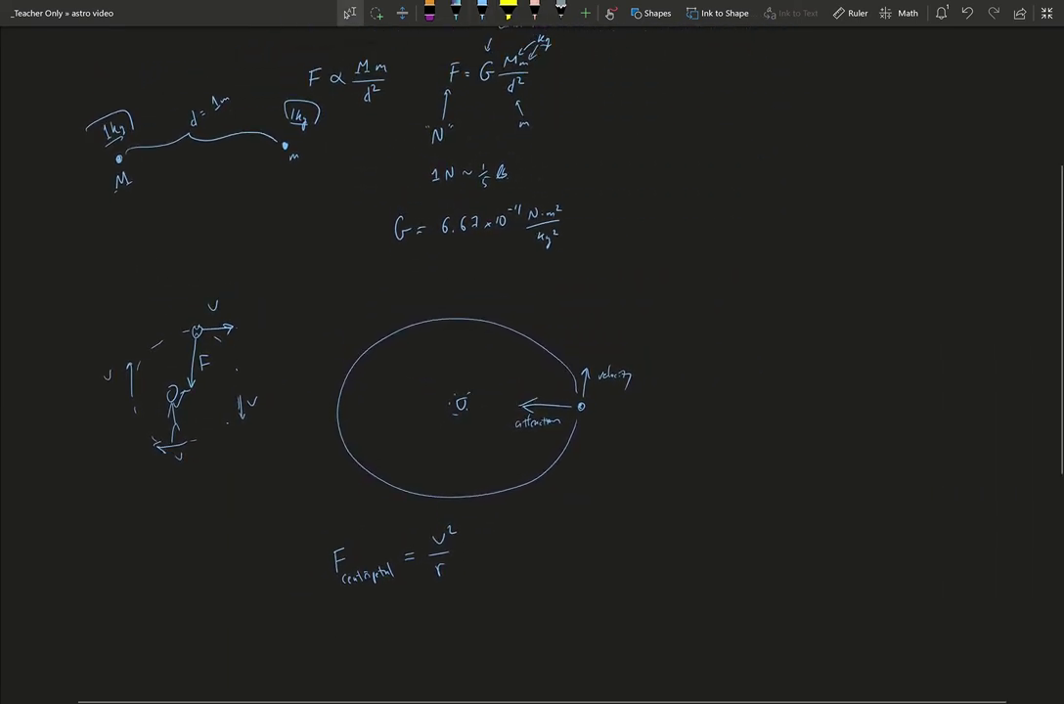
left_click(482, 10)
mouse_move(739, 238)
left_mouse_down()
mouse_move(740, 270)
mouse_move(755, 239)
left_mouse_up()
mouse_move(741, 256)
left_mouse_down()
mouse_move(753, 254)
mouse_move(753, 282)
mouse_move(767, 266)
left_mouse_up()
left_click_drag(774, 267, 803, 250)
mouse_move(791, 259)
left_mouse_down()
mouse_move(833, 262)
mouse_move(849, 237)
left_mouse_up()
mouse_move(833, 250)
left_mouse_down()
mouse_move(846, 248)
mouse_move(853, 271)
left_mouse_up()
left_click_drag(857, 268, 915, 256)
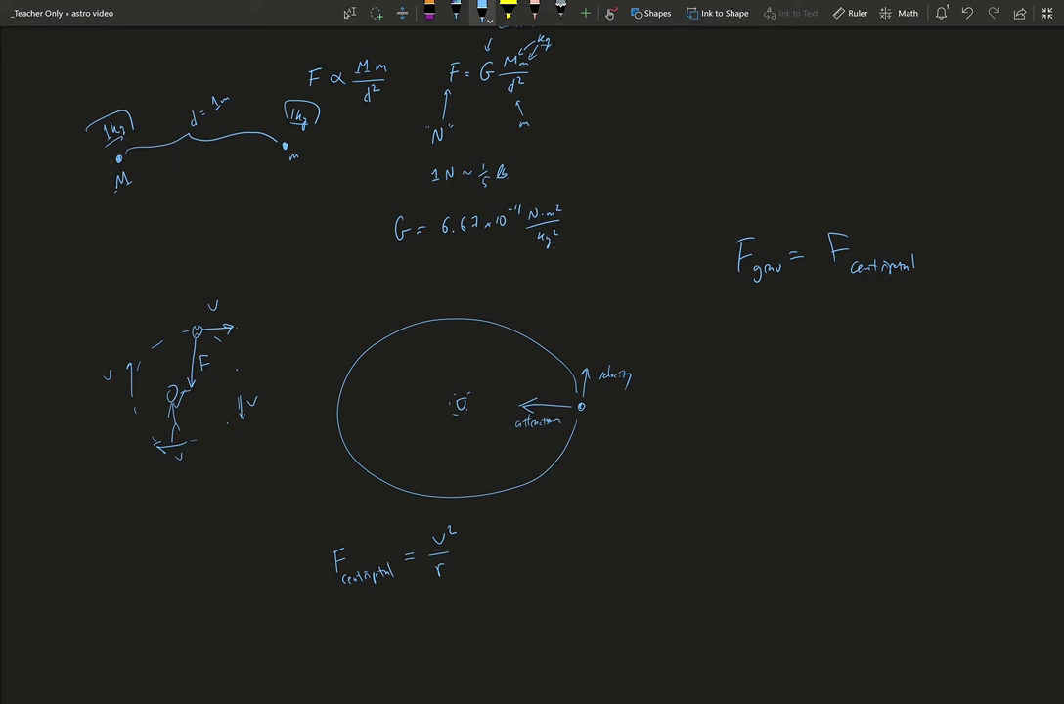
Write GMm/r² under F grav and label the orbit's radius r, sun M and planet m
mouse_move(720, 360)
left_mouse_down()
mouse_move(721, 383)
mouse_move(726, 327)
mouse_move(749, 292)
left_mouse_up()
mouse_move(700, 411)
left_mouse_down()
mouse_move(697, 428)
mouse_move(743, 418)
mouse_move(754, 437)
left_mouse_up()
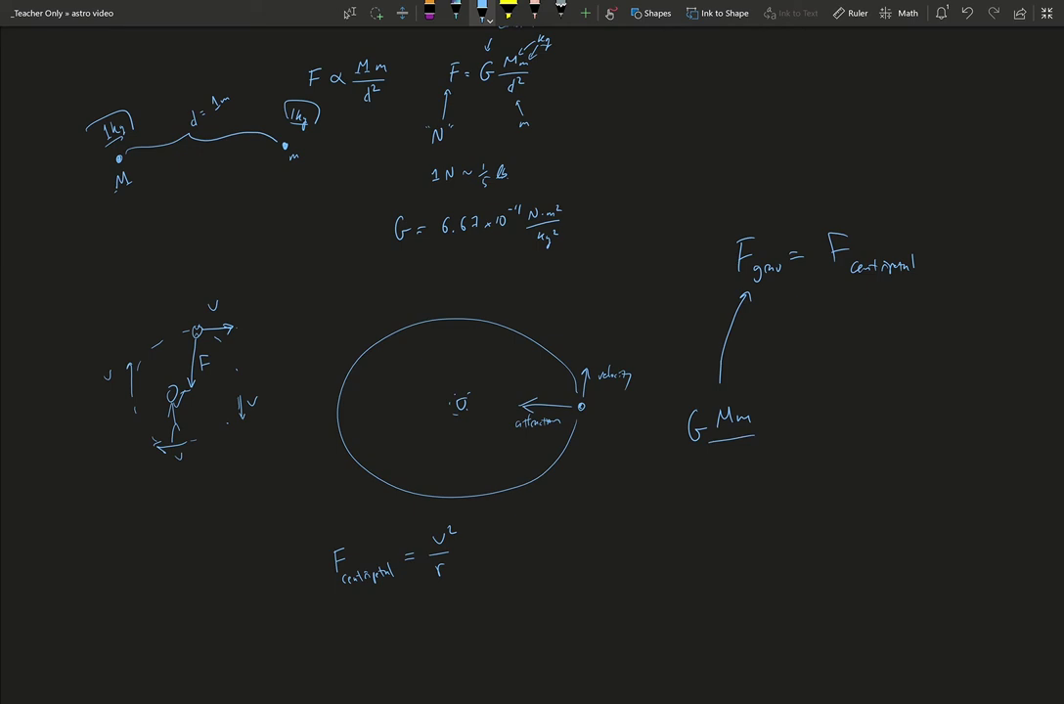
left_click_drag(462, 384, 573, 380)
left_click_drag(574, 378, 574, 387)
left_click_drag(728, 466, 743, 457)
left_click_drag(455, 434, 466, 419)
left_click_drag(592, 414, 605, 413)
Complete GMm/r² = mv²/r, add m to F centripetal, and circle v²/r as centripetal acceleration
left_click_drag(863, 380, 847, 290)
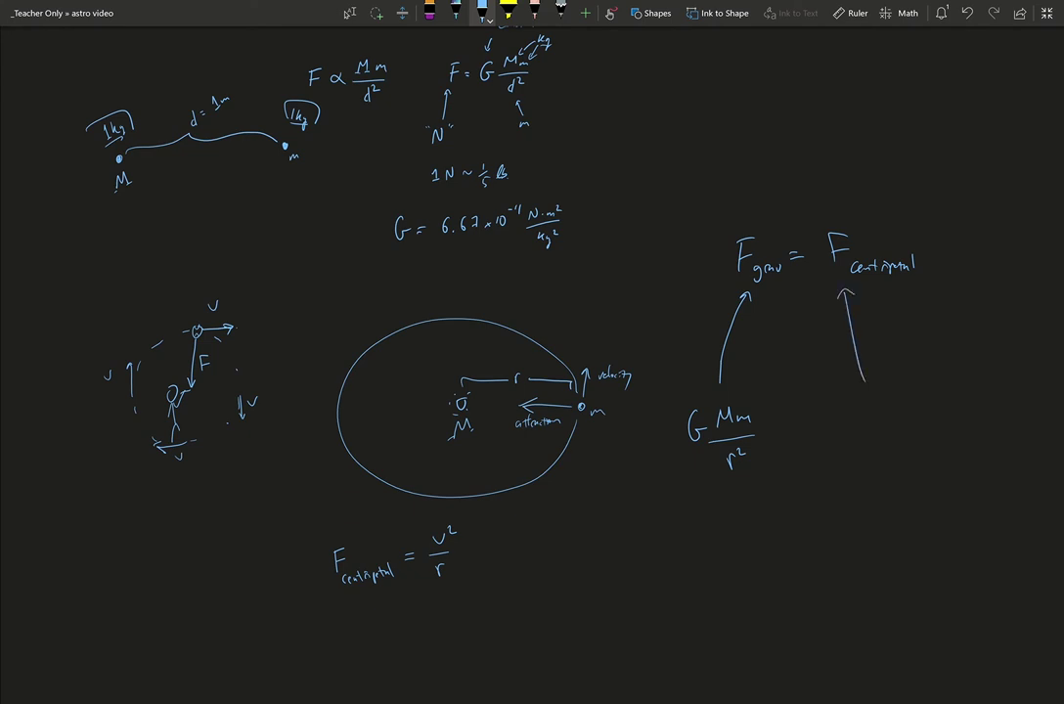
left_click_drag(799, 432, 811, 431)
left_click_drag(417, 559, 427, 557)
mouse_move(843, 437)
left_mouse_down()
mouse_move(875, 417)
mouse_move(886, 442)
left_mouse_up()
left_click_drag(871, 466, 880, 453)
mouse_move(461, 561)
left_mouse_down()
mouse_move(435, 577)
mouse_move(486, 581)
mouse_move(506, 560)
left_mouse_up()
left_click_drag(487, 605, 559, 564)
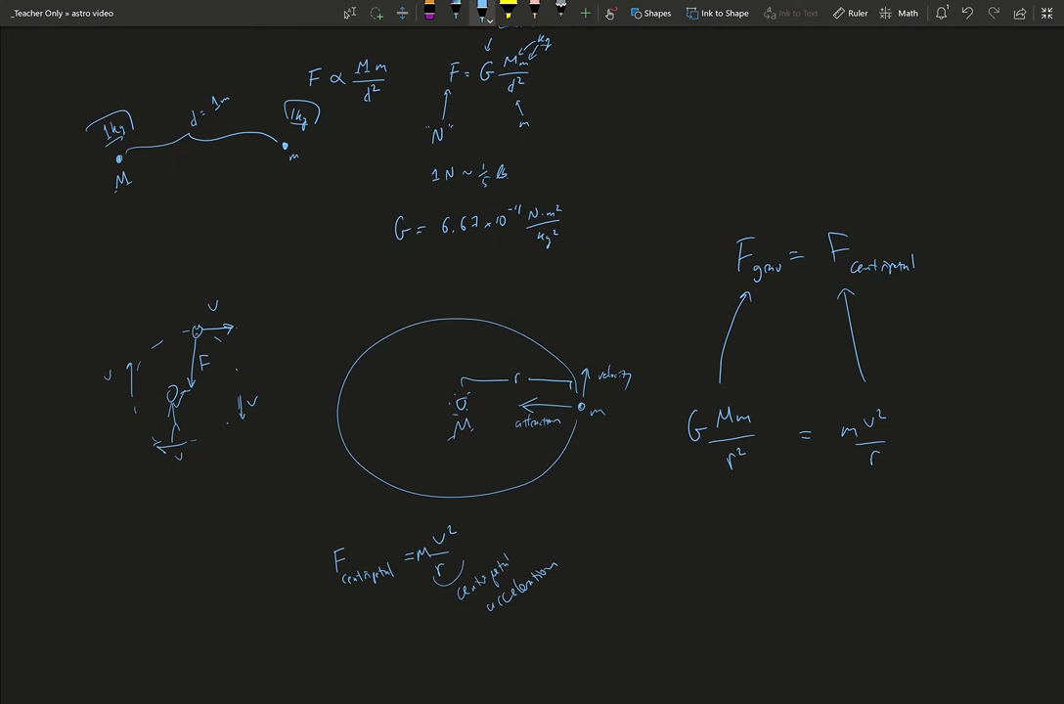
Strike through both m's and the r terms in light-blue ink
scroll(479, 352, "right", 2)
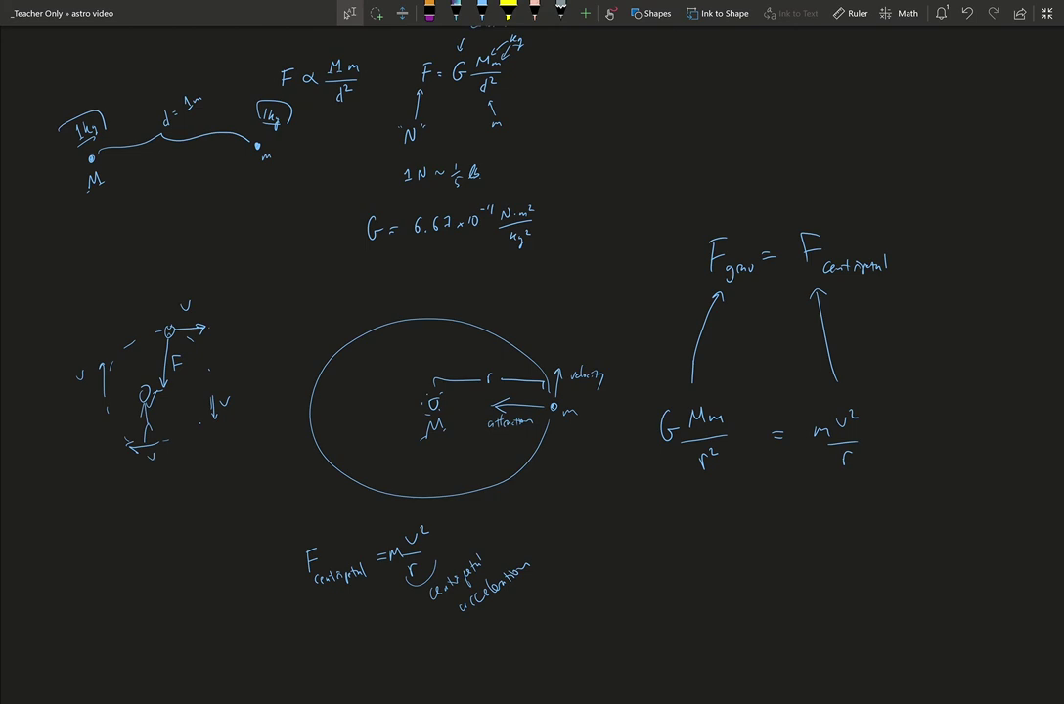
left_click(482, 13)
left_click_drag(712, 424, 725, 409)
left_click_drag(815, 444, 826, 418)
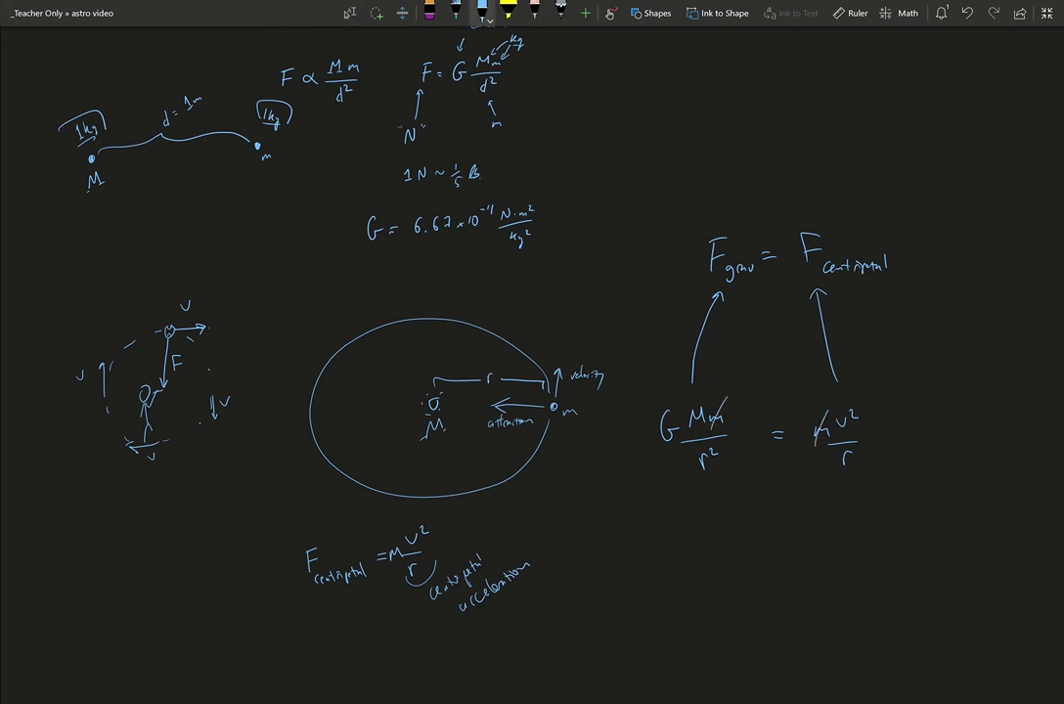
left_click_drag(710, 462, 718, 451)
left_click_drag(833, 470, 867, 443)
Write GM = v²r beneath the cancelled equation, showing r moving across
mouse_move(691, 527)
left_mouse_down()
mouse_move(723, 547)
mouse_move(732, 532)
mouse_move(741, 546)
mouse_move(768, 529)
left_mouse_up()
left_click_drag(755, 535, 819, 527)
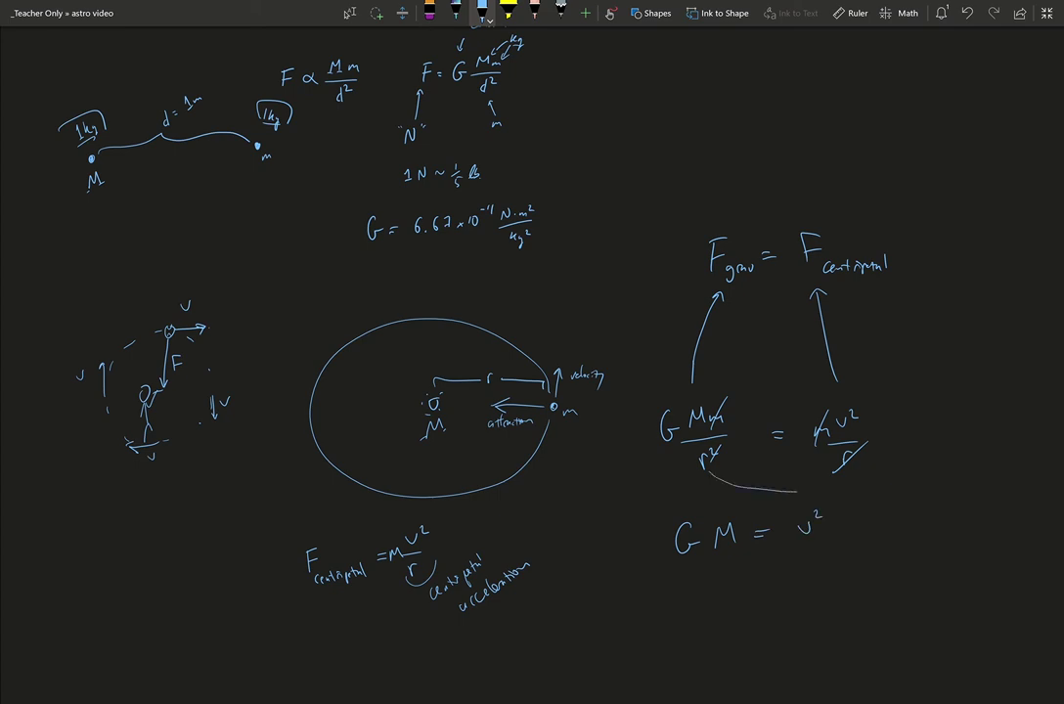
mouse_move(704, 460)
left_mouse_down()
mouse_move(812, 491)
mouse_move(887, 432)
left_mouse_up()
left_click_drag(826, 534, 837, 524)
scroll(532, 352, "down", 5)
scroll(532, 352, "right", 2)
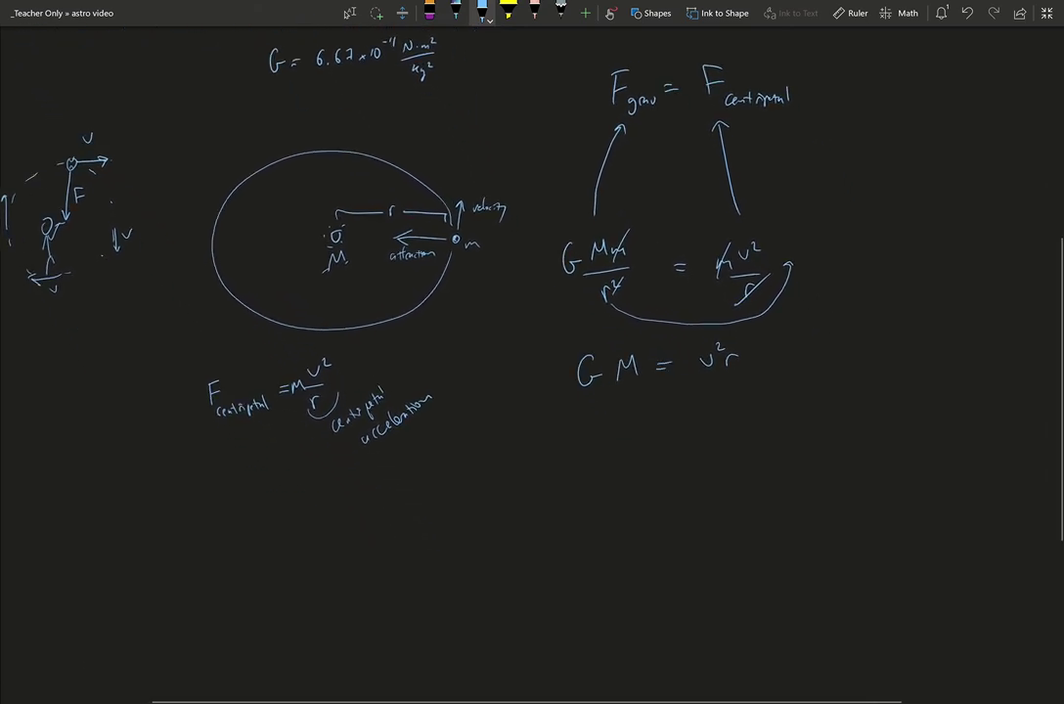
key("Escape")
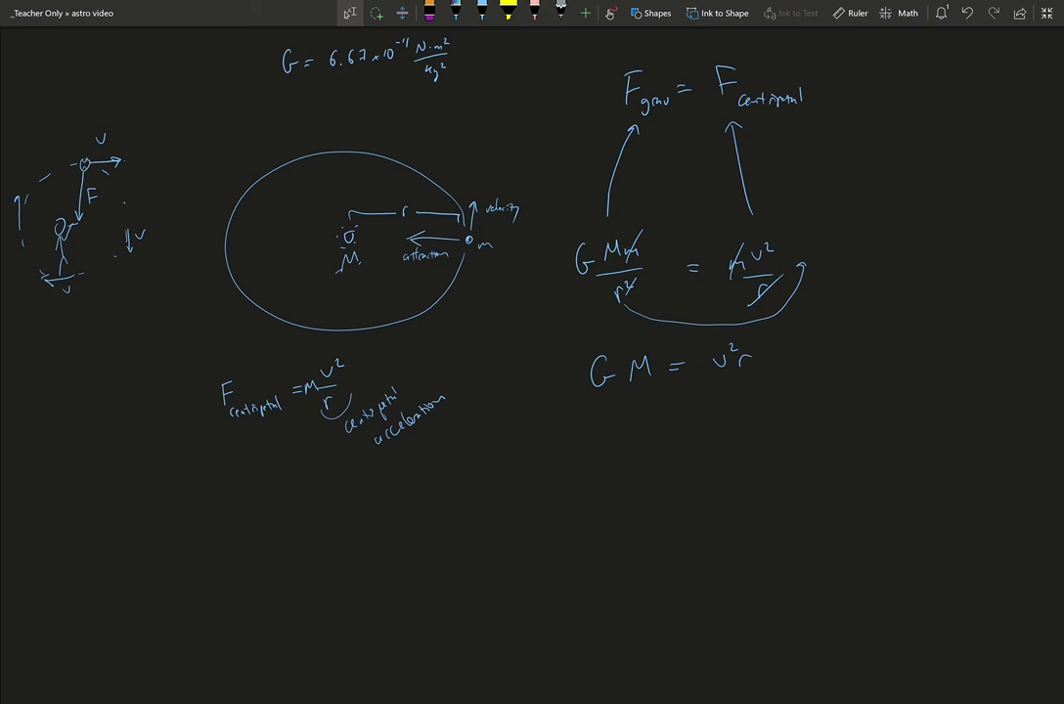
Draw a light-blue circular orbit with a radius line and a velocity arrow
left_click(482, 9)
mouse_move(577, 483)
left_mouse_down()
mouse_move(553, 494)
mouse_move(704, 528)
mouse_move(645, 477)
mouse_move(577, 482)
left_mouse_up()
mouse_move(623, 549)
left_mouse_down()
mouse_move(700, 542)
mouse_move(670, 530)
left_mouse_up()
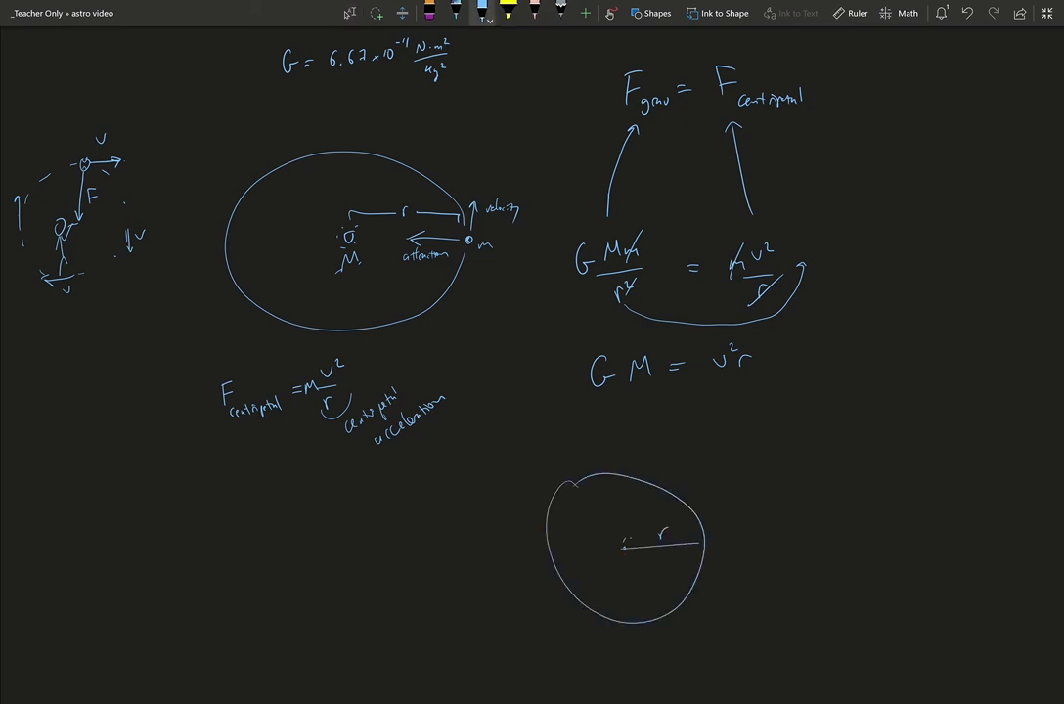
mouse_move(707, 532)
left_mouse_down()
mouse_move(698, 501)
mouse_move(725, 502)
left_mouse_up()
Write v = 2πr/P, loop around it, and arrow it up to v²r
left_click_drag(779, 524, 818, 517)
mouse_move(849, 515)
left_mouse_down()
mouse_move(856, 508)
mouse_move(864, 525)
mouse_move(835, 559)
mouse_move(836, 546)
left_mouse_up()
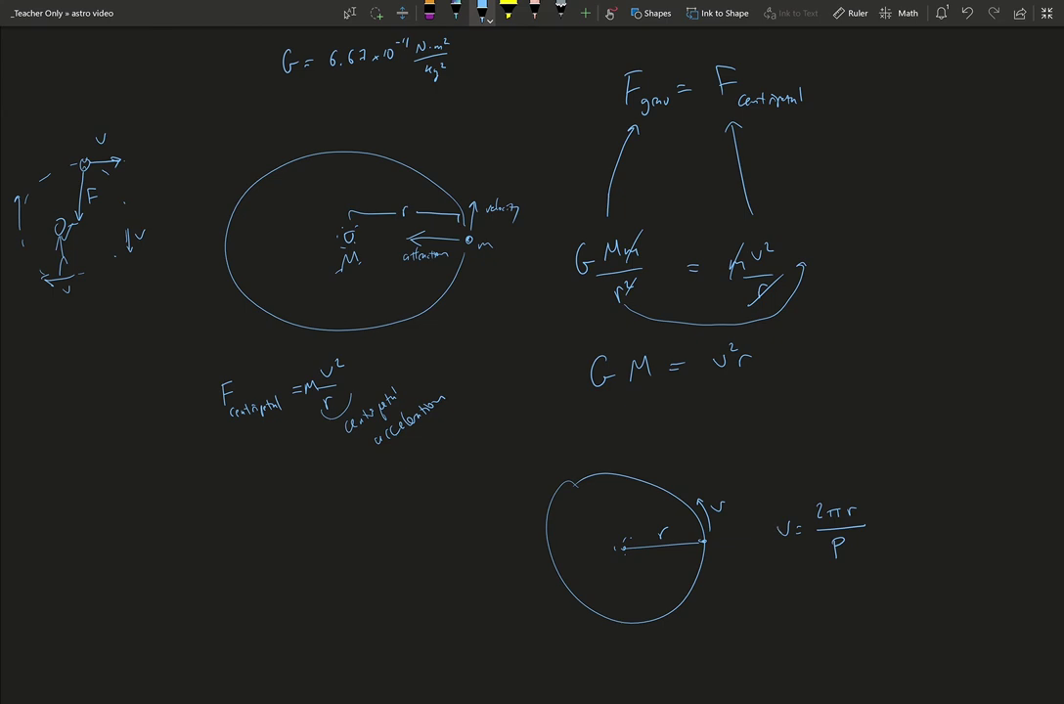
left_click_drag(778, 501, 725, 383)
left_click_drag(721, 391, 729, 391)
Write the substituted equation GM = (2πr/P)² r
scroll(532, 371, "right", 5)
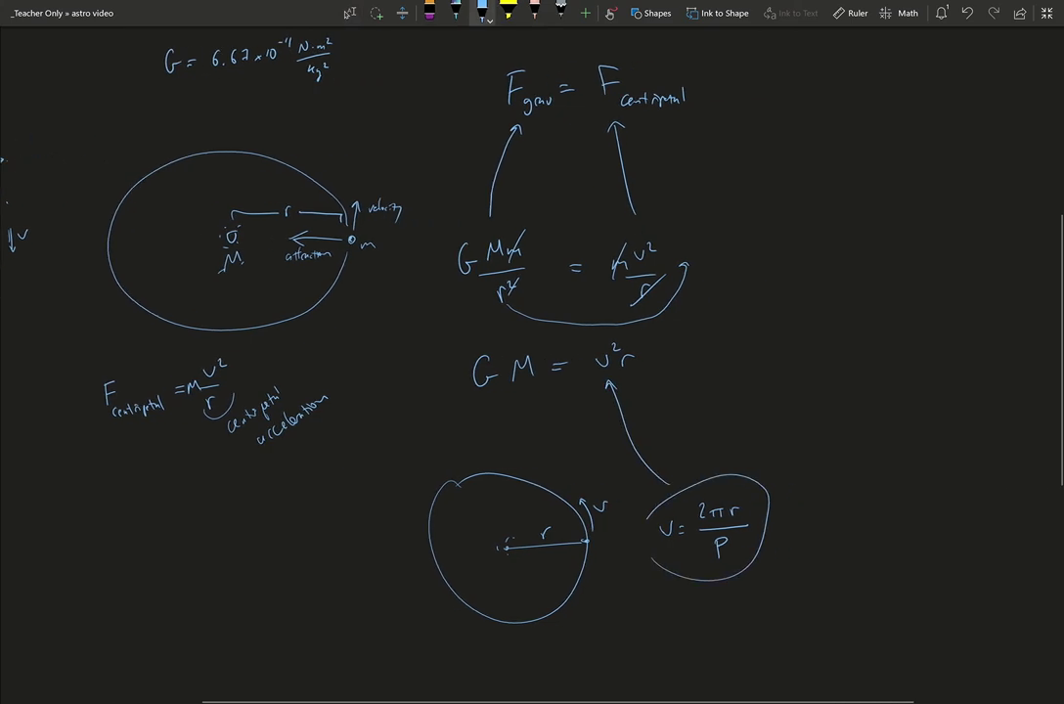
left_click(349, 13)
left_click(481, 13)
mouse_move(700, 345)
left_mouse_down()
mouse_move(740, 346)
mouse_move(744, 357)
mouse_move(778, 342)
left_mouse_up()
mouse_move(768, 350)
left_mouse_down()
mouse_move(815, 320)
mouse_move(847, 338)
mouse_move(856, 322)
mouse_move(851, 341)
mouse_move(829, 364)
left_mouse_up()
left_click_drag(801, 315, 800, 374)
left_click_drag(861, 314, 862, 374)
left_click_drag(865, 297, 876, 306)
left_click_drag(886, 349, 892, 336)
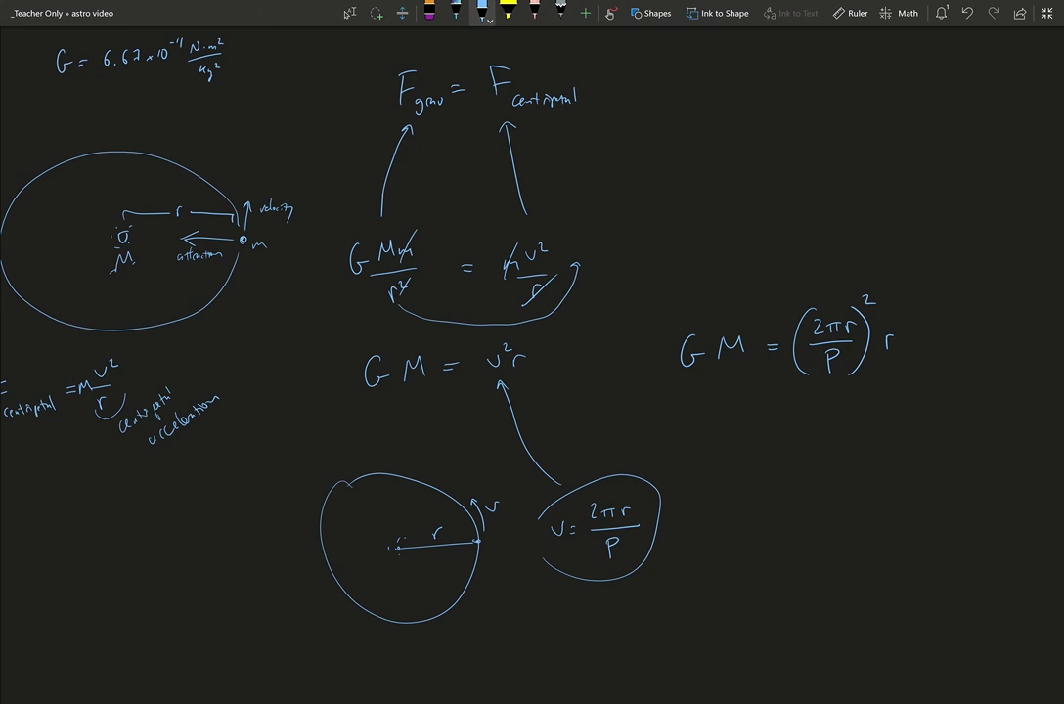
Write the next line, GM = 4πr³/P²
scroll(450, 322, "right", 5)
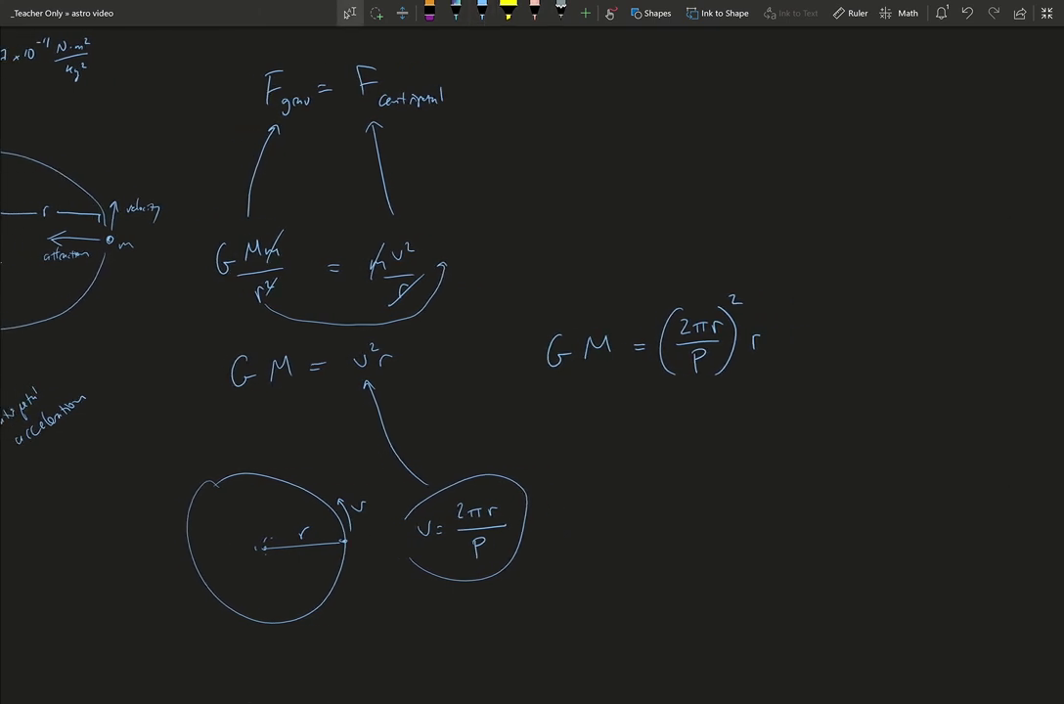
mouse_move(669, 436)
left_mouse_down()
mouse_move(667, 448)
mouse_move(679, 434)
mouse_move(701, 452)
mouse_move(733, 435)
left_mouse_up()
left_click_drag(719, 444, 733, 444)
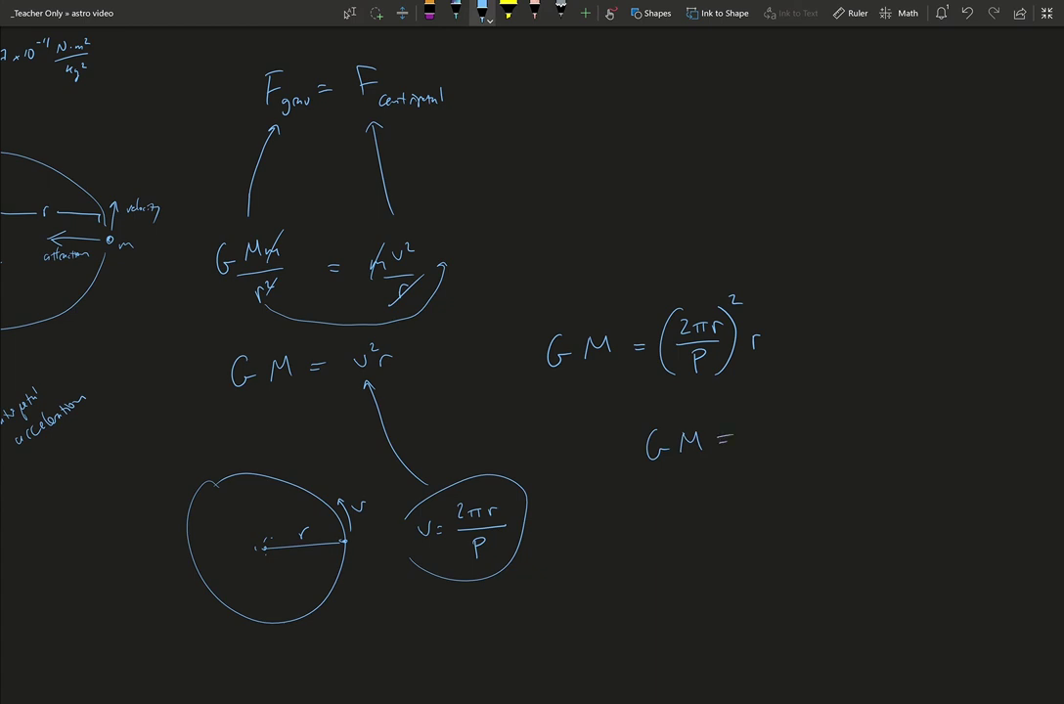
left_click_drag(788, 412, 787, 425)
mouse_move(795, 412)
left_mouse_down()
mouse_move(796, 425)
mouse_move(802, 409)
left_mouse_up()
left_click_drag(809, 412, 829, 404)
mouse_move(766, 439)
left_mouse_down()
mouse_move(831, 436)
mouse_move(790, 463)
mouse_move(804, 456)
left_mouse_up()
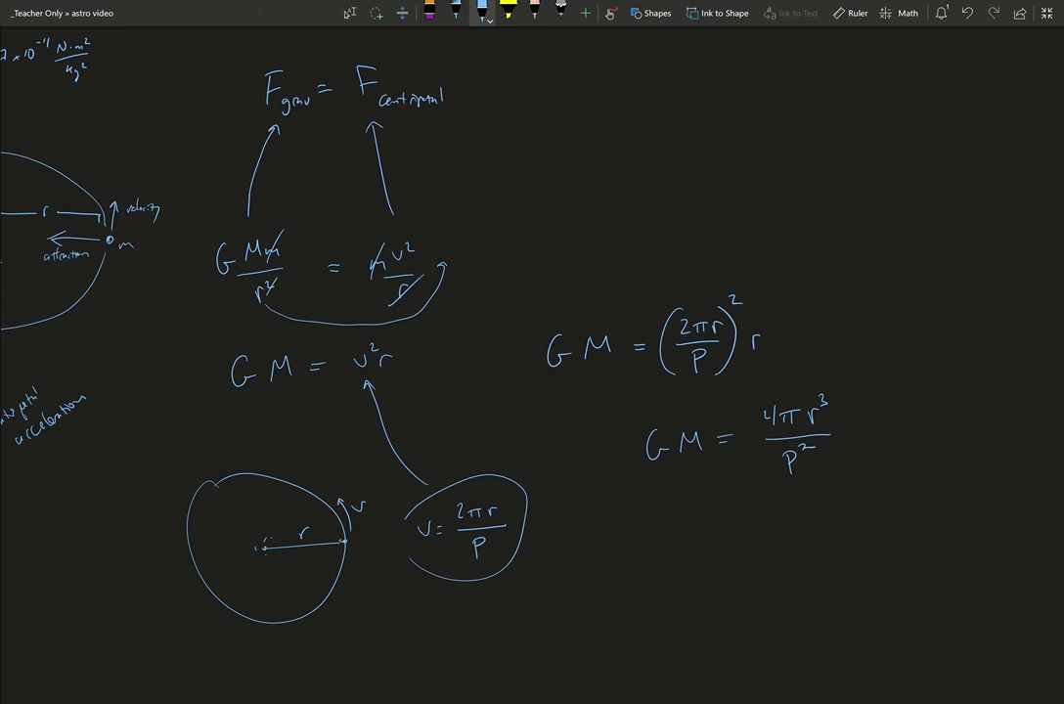
Write the rearranged line P² GM = 4π r³
scroll(450, 313, "down", 1)
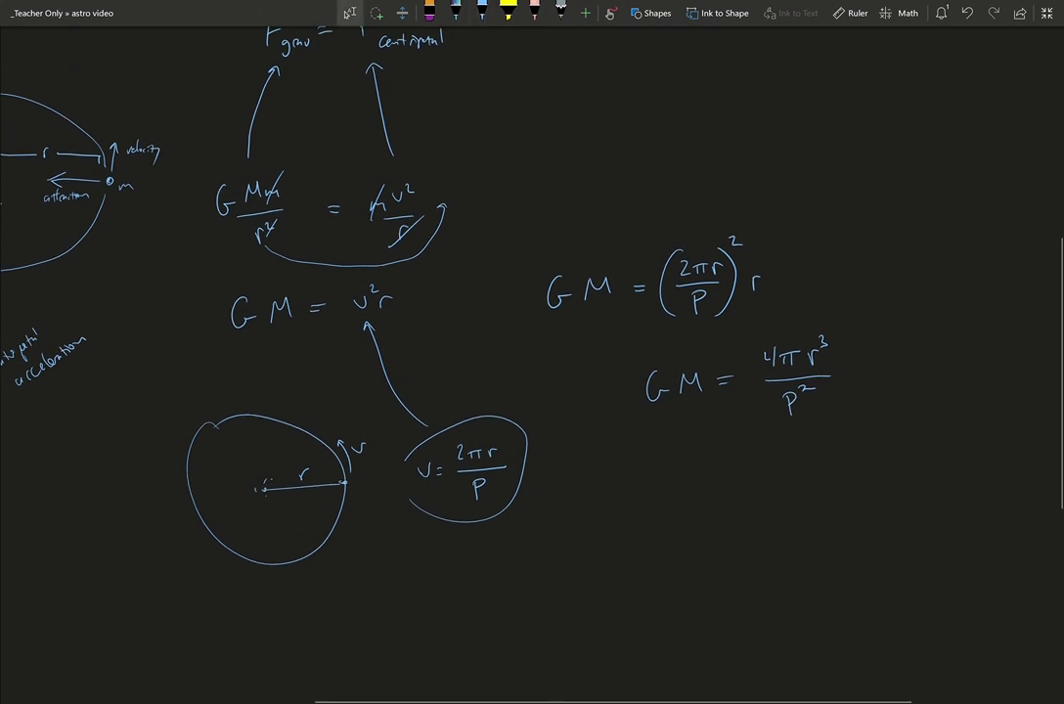
mouse_move(692, 484)
left_mouse_down()
mouse_move(693, 507)
mouse_move(693, 489)
mouse_move(713, 476)
mouse_move(735, 501)
mouse_move(738, 491)
mouse_move(764, 498)
left_mouse_up()
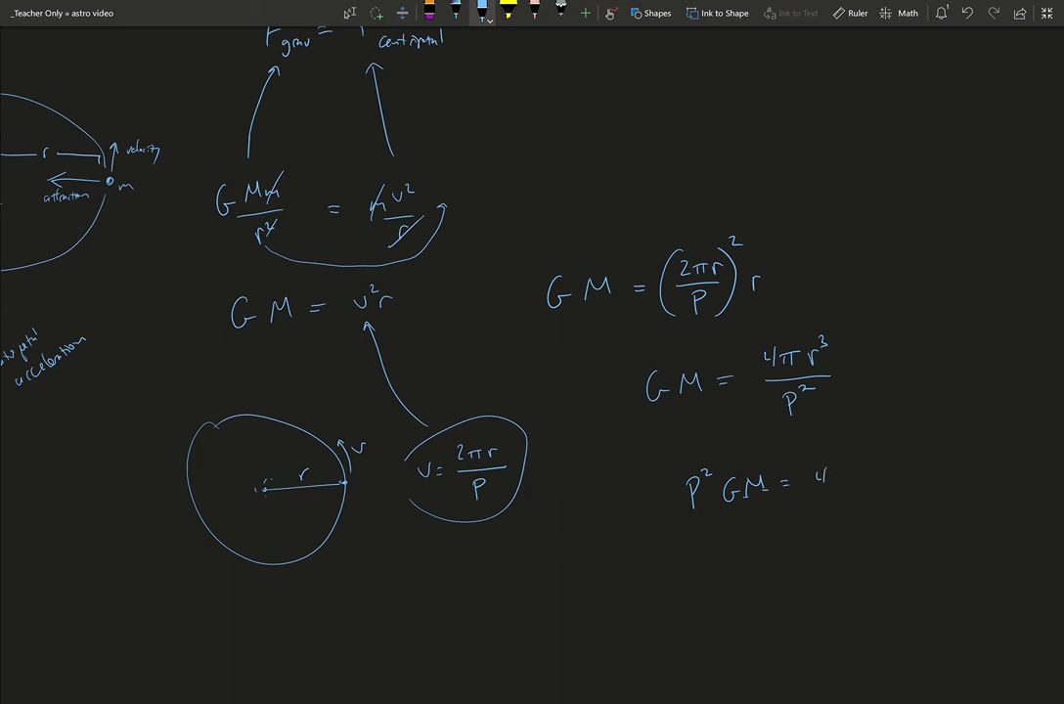
left_click_drag(833, 473, 832, 483)
mouse_move(842, 474)
left_mouse_down()
mouse_move(844, 482)
mouse_move(848, 472)
left_mouse_up()
left_click_drag(866, 475, 873, 473)
left_click_drag(876, 468, 883, 471)
Isolate the period as P² = (4π/GM) r³
mouse_move(687, 556)
left_mouse_down()
mouse_move(688, 584)
mouse_move(694, 565)
left_mouse_up()
left_click_drag(699, 545, 726, 563)
scroll(450, 353, "down", 2)
left_click_drag(716, 572, 726, 572)
mouse_move(762, 464)
left_mouse_down()
mouse_move(771, 479)
mouse_move(789, 467)
mouse_move(783, 485)
left_mouse_up()
mouse_move(762, 505)
left_mouse_down()
mouse_move(759, 523)
mouse_move(778, 501)
mouse_move(793, 522)
mouse_move(830, 479)
left_mouse_up()
scroll(449, 352, "down", 3)
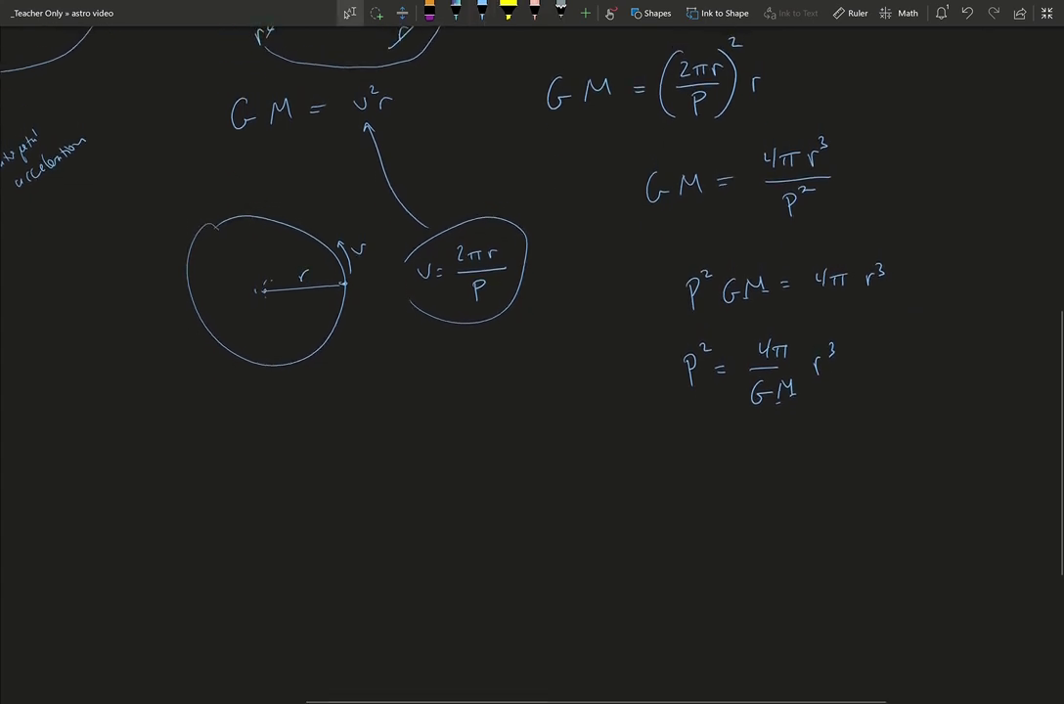
Box P² = 4π/GM r³ and arrow-label P² as the period
mouse_move(656, 340)
left_mouse_down()
mouse_move(659, 358)
mouse_move(794, 330)
left_mouse_up()
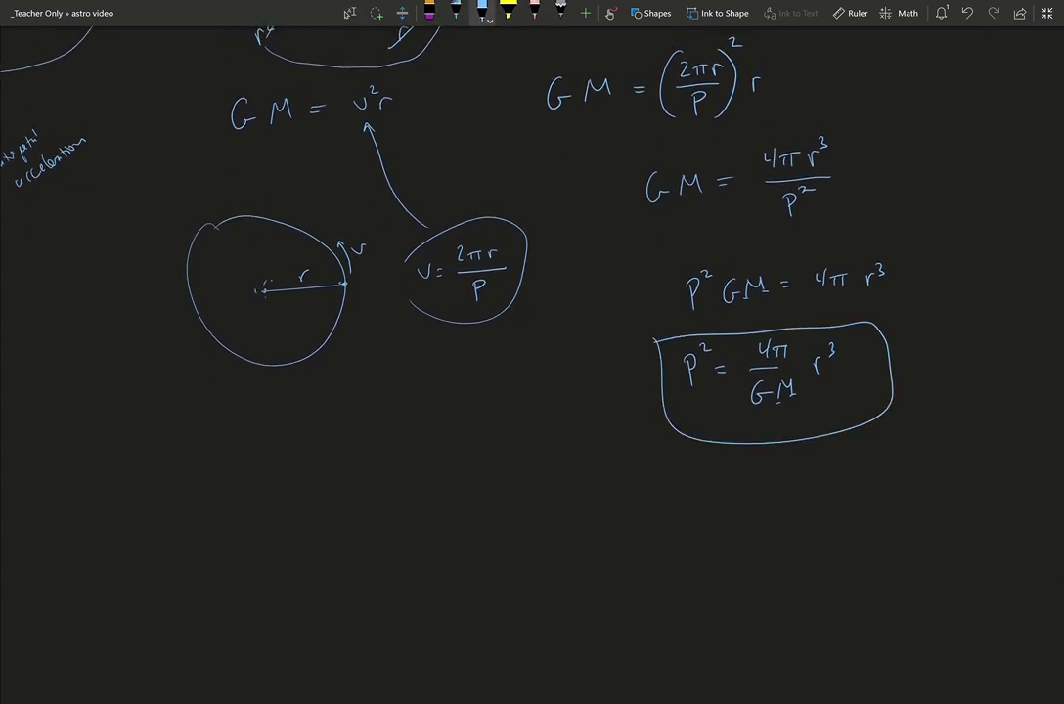
scroll(450, 352, "down", 1)
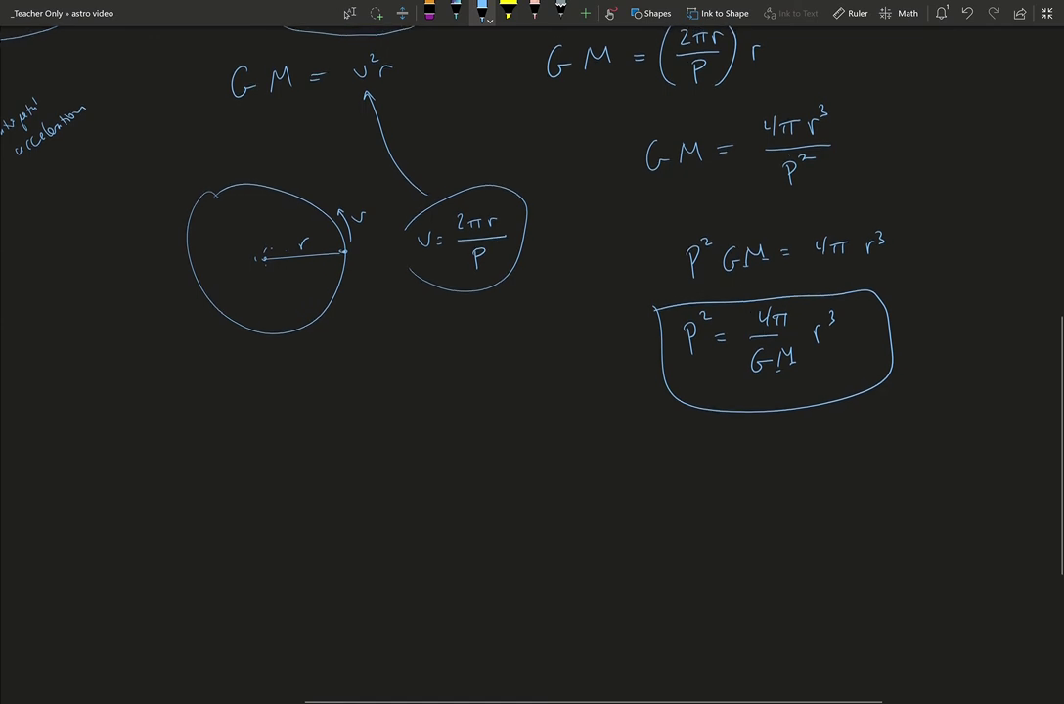
scroll(450, 352, "down", 1)
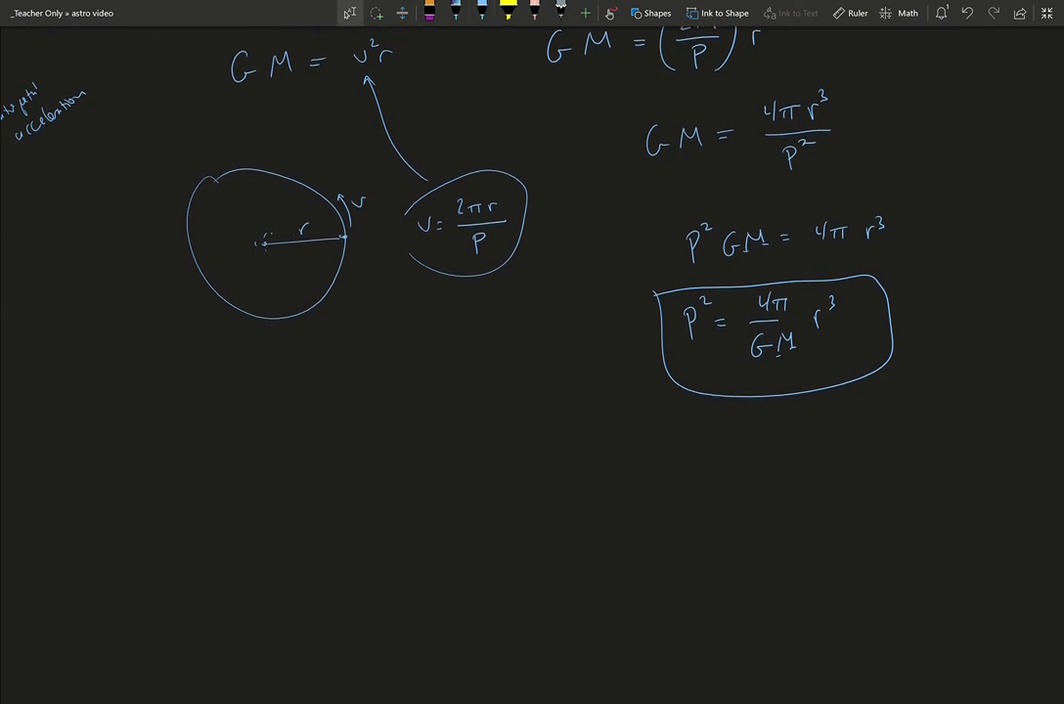
left_click(481, 12)
mouse_move(685, 354)
left_mouse_down()
mouse_move(651, 446)
mouse_move(688, 422)
left_mouse_up()
mouse_move(853, 400)
left_mouse_down()
mouse_move(825, 334)
mouse_move(834, 338)
left_mouse_up()
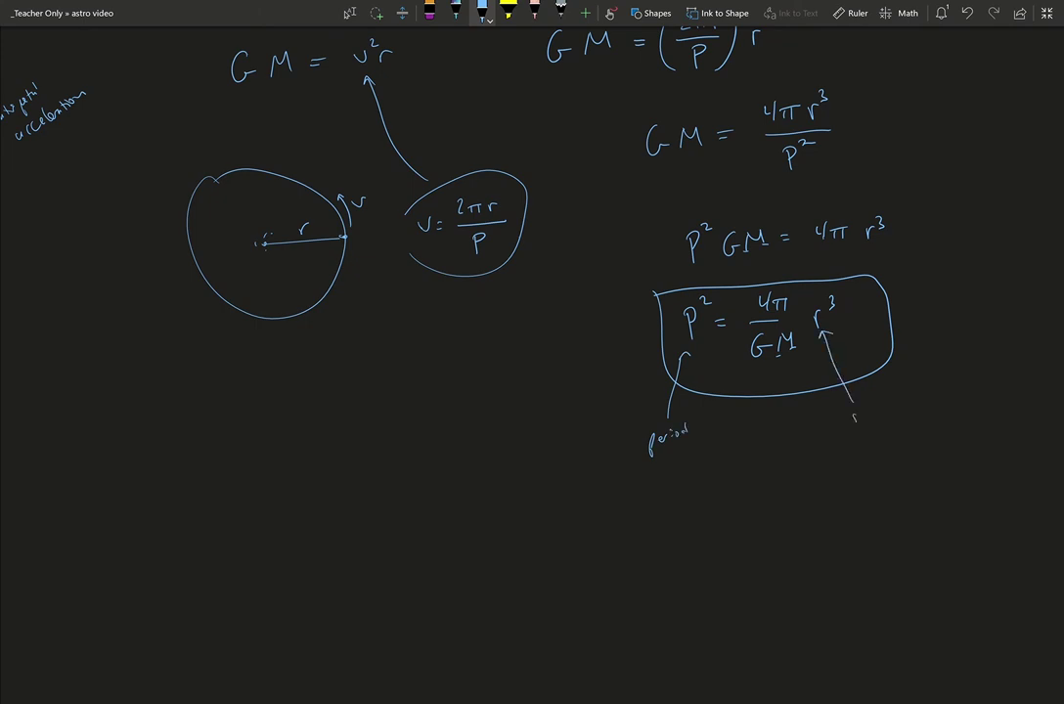
Label r³ as the semimajor axis and G as the gravitational constant
left_click_drag(857, 417, 851, 428)
left_click_drag(859, 422, 934, 410)
left_click_drag(936, 403, 951, 404)
left_click_drag(750, 436, 758, 373)
mouse_move(743, 453)
left_mouse_down()
mouse_move(739, 473)
mouse_move(767, 459)
left_mouse_up()
left_click_drag(769, 452, 794, 448)
mouse_move(760, 468)
left_mouse_down()
mouse_move(759, 480)
mouse_move(776, 473)
left_mouse_up()
left_click_drag(779, 465, 782, 473)
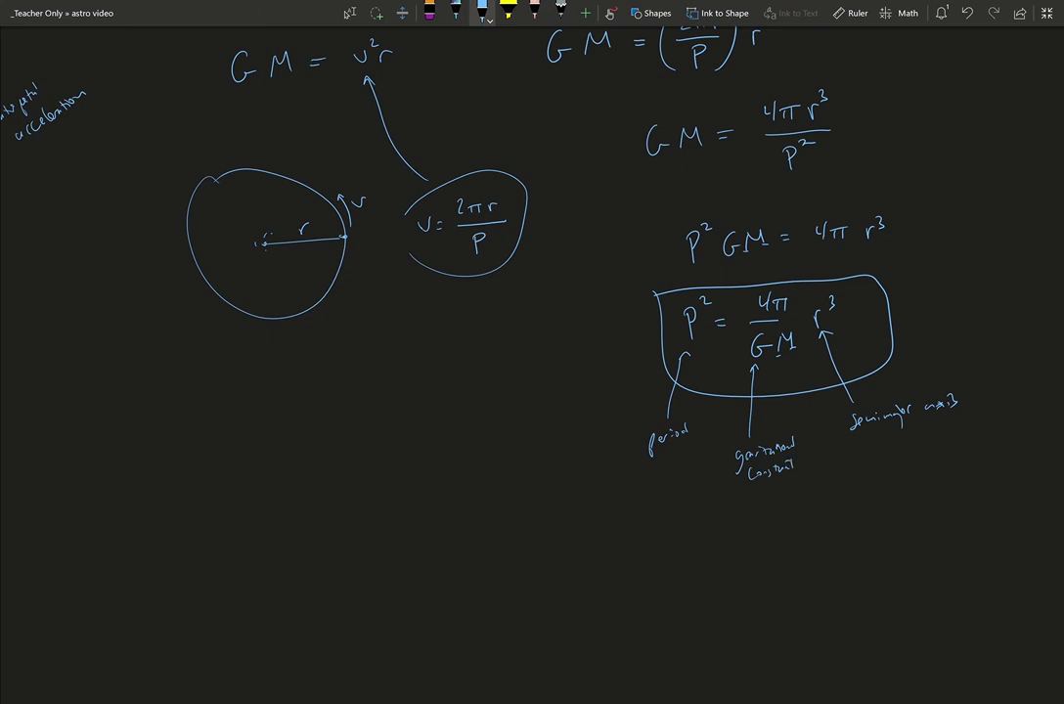
Label 4π as a constant and M as the mass of the Sun
mouse_move(808, 266)
left_mouse_down()
mouse_move(788, 289)
mouse_move(820, 263)
mouse_move(851, 257)
left_mouse_up()
mouse_move(819, 463)
left_mouse_down()
mouse_move(788, 371)
mouse_move(796, 378)
left_mouse_up()
mouse_move(811, 477)
left_mouse_down()
mouse_move(839, 474)
mouse_move(834, 495)
mouse_move(853, 514)
mouse_move(827, 545)
mouse_move(858, 537)
left_mouse_up()
Write the conclusion P² ∝ r³ below the boxed formula
scroll(452, 311, "down", 1)
scroll(452, 311, "right", 2)
left_click(349, 12)
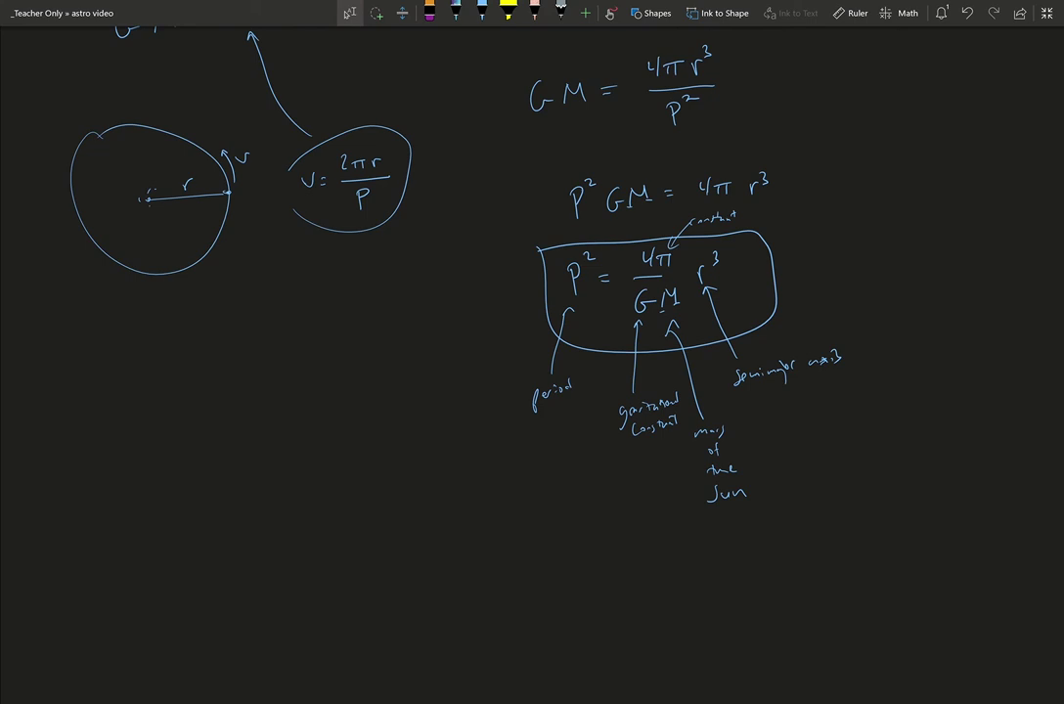
left_click(481, 12)
mouse_move(614, 588)
left_mouse_down()
mouse_move(614, 572)
mouse_move(635, 556)
mouse_move(678, 569)
mouse_move(707, 555)
left_mouse_up()
left_click_drag(711, 549, 713, 563)
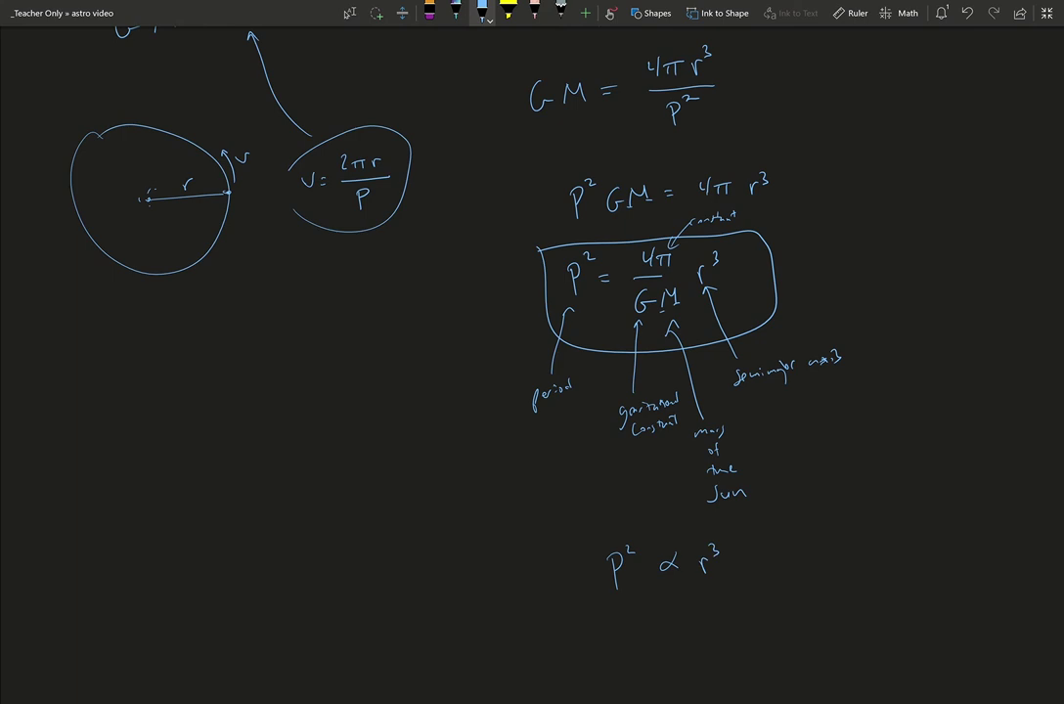
scroll(532, 352, "right", 5)
key("Escape")
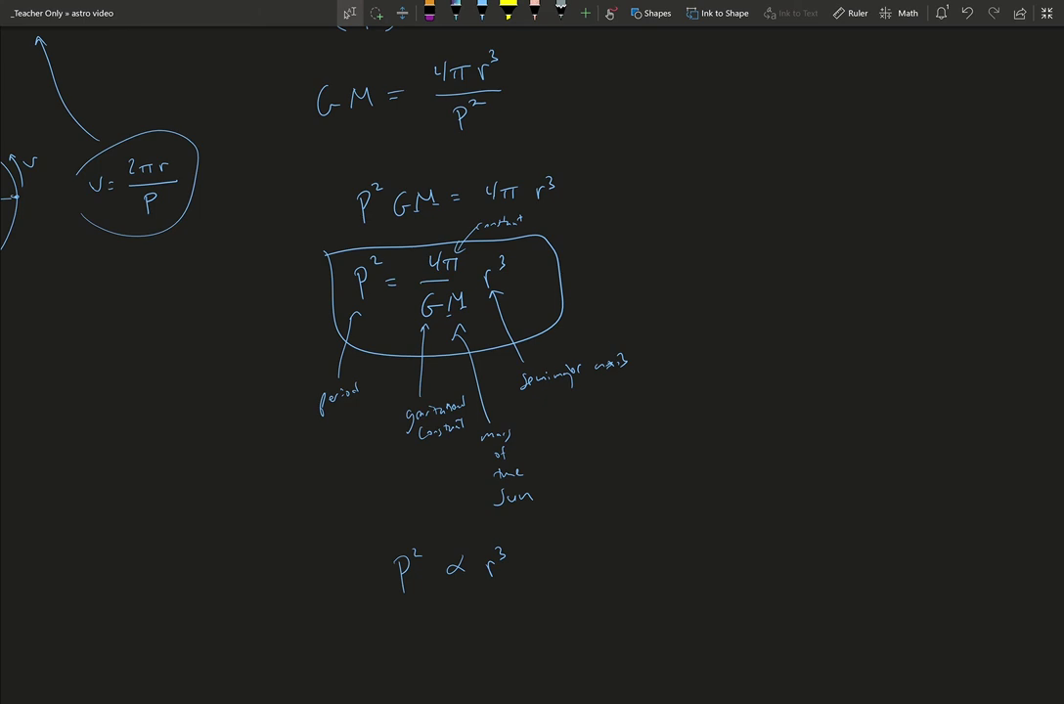
Draw a circled M with a planet dot on an elliptical orbit, labelling radius r and period P
left_click(482, 12)
left_click_drag(837, 334, 844, 357)
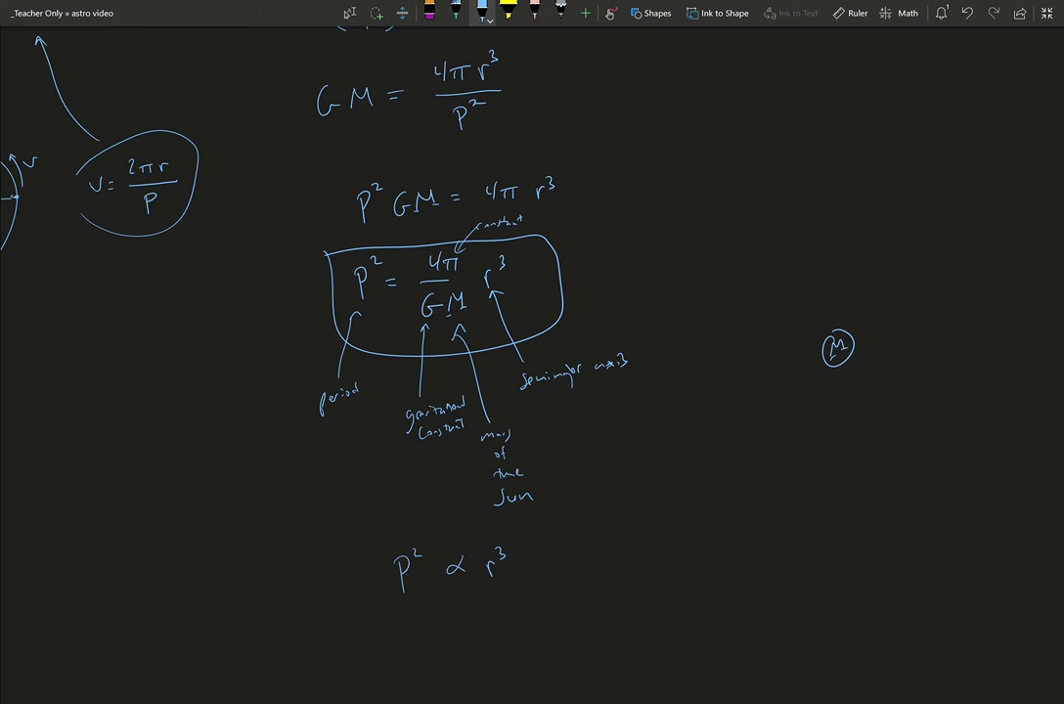
left_click(960, 299)
mouse_move(960, 300)
left_mouse_down()
mouse_move(772, 282)
mouse_move(765, 429)
mouse_move(952, 379)
mouse_move(960, 299)
left_mouse_up()
left_click_drag(870, 341, 960, 299)
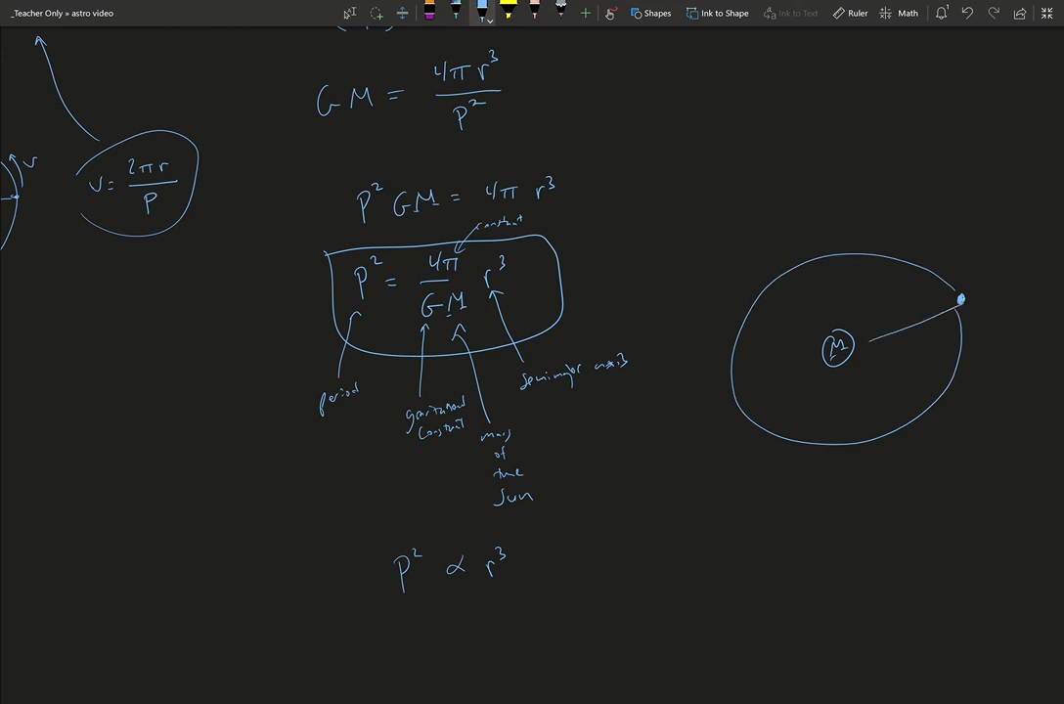
left_click_drag(910, 342, 916, 338)
left_click_drag(944, 264, 922, 248)
left_click_drag(925, 259, 945, 241)
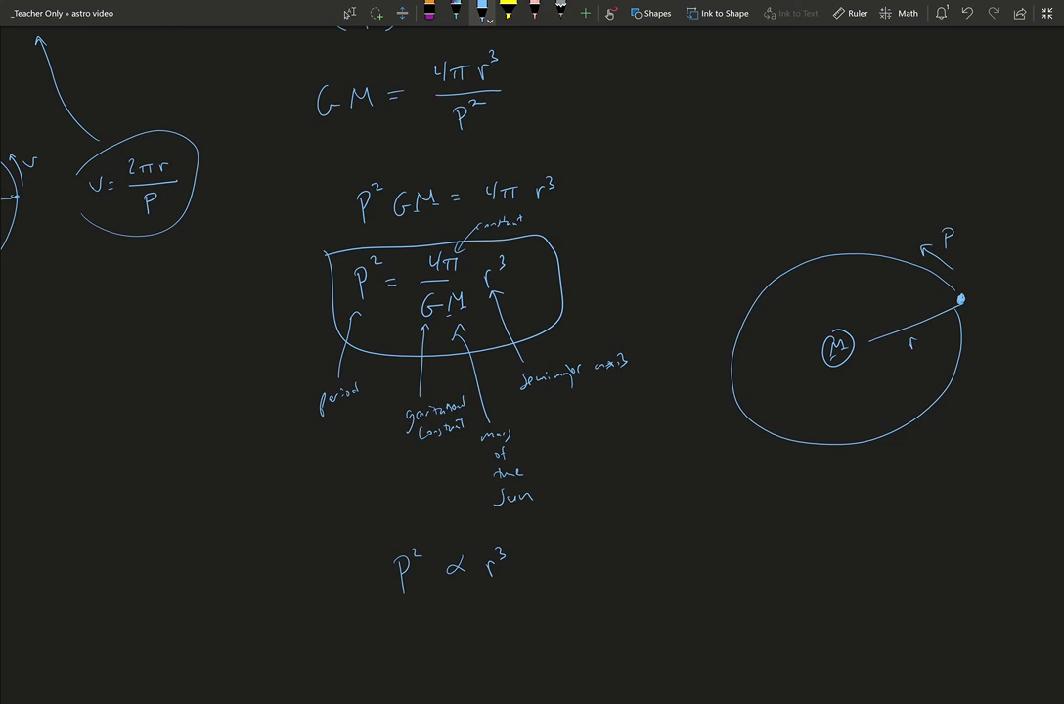